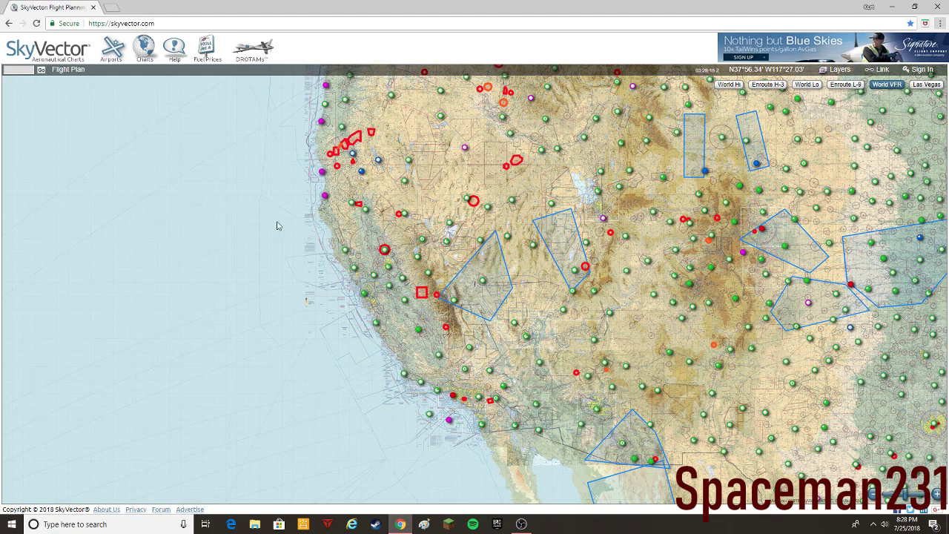
Zoom out and pan the chart across the northern US to the Great Lakes.
scroll(277, 222, "down", 1)
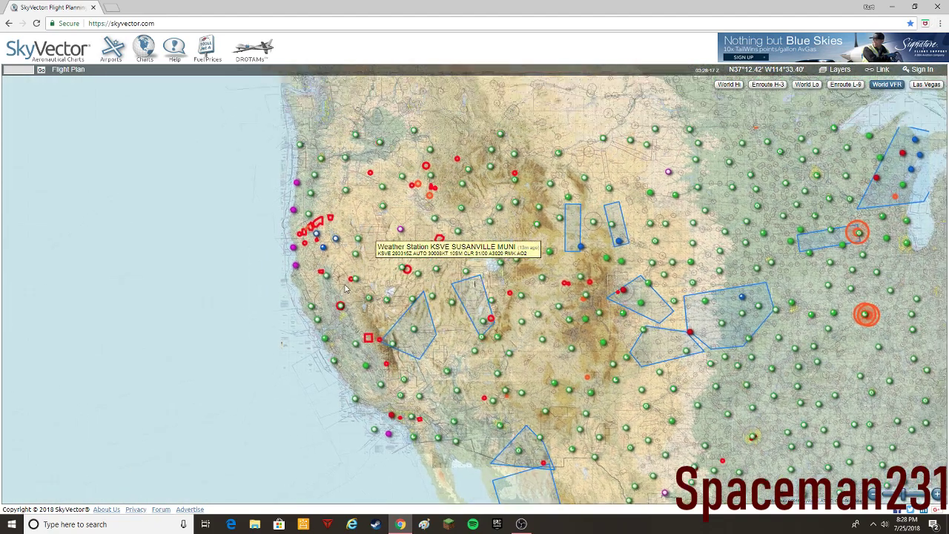
left_click_drag(344, 289, 315, 329)
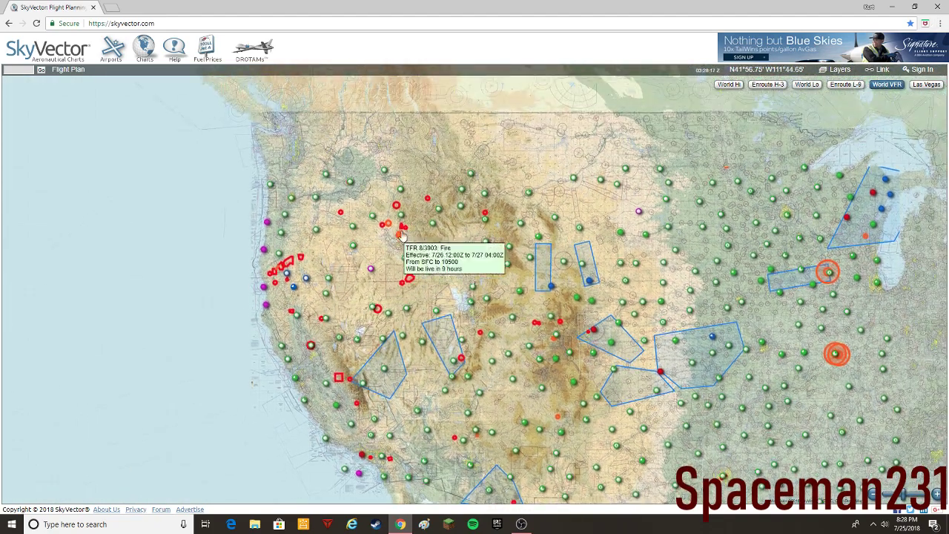
left_click_drag(549, 145, 342, 250)
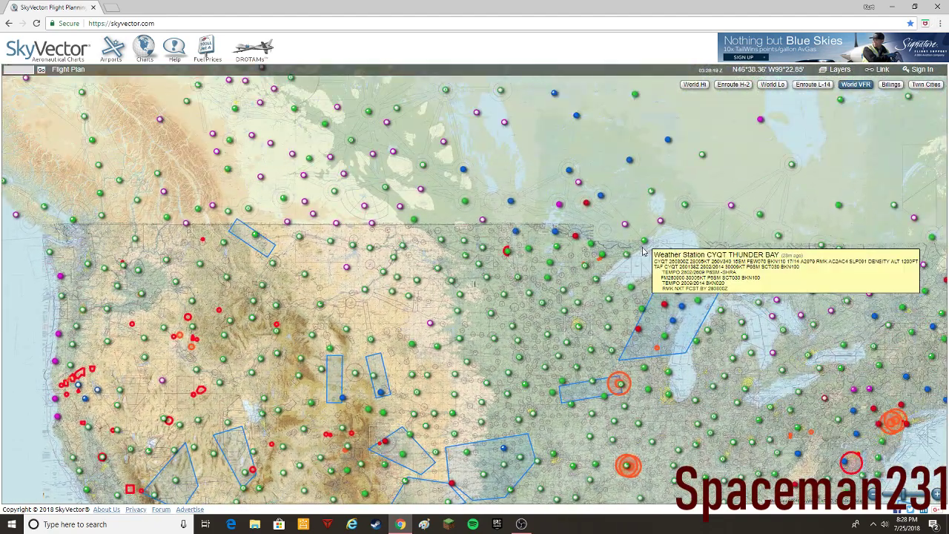
left_click_drag(791, 269, 602, 285)
left_click_drag(791, 276, 643, 195)
left_click_drag(378, 275, 335, 319)
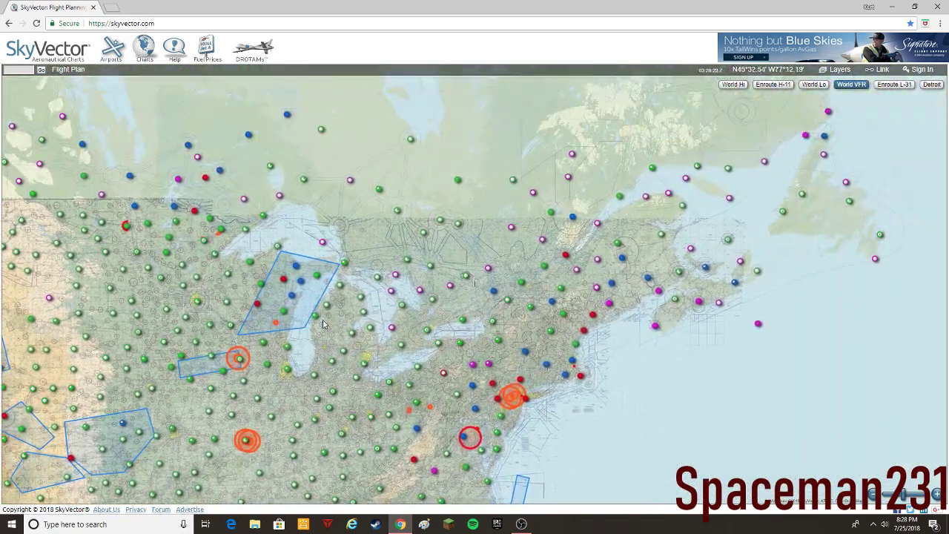
Pan past Newfoundland across the Atlantic to northern Europe and show location details near Cologne.
left_click_drag(942, 230, 633, 269)
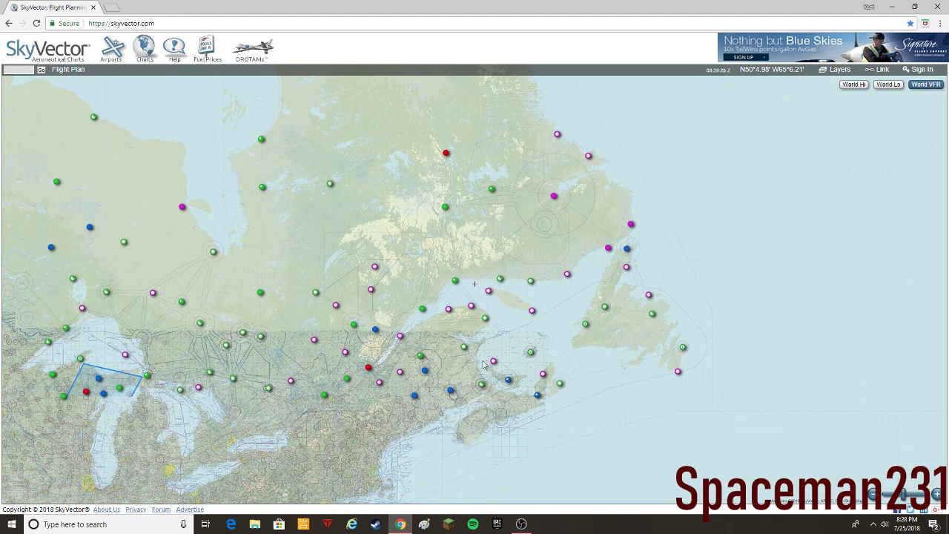
left_click_drag(431, 371, 356, 375)
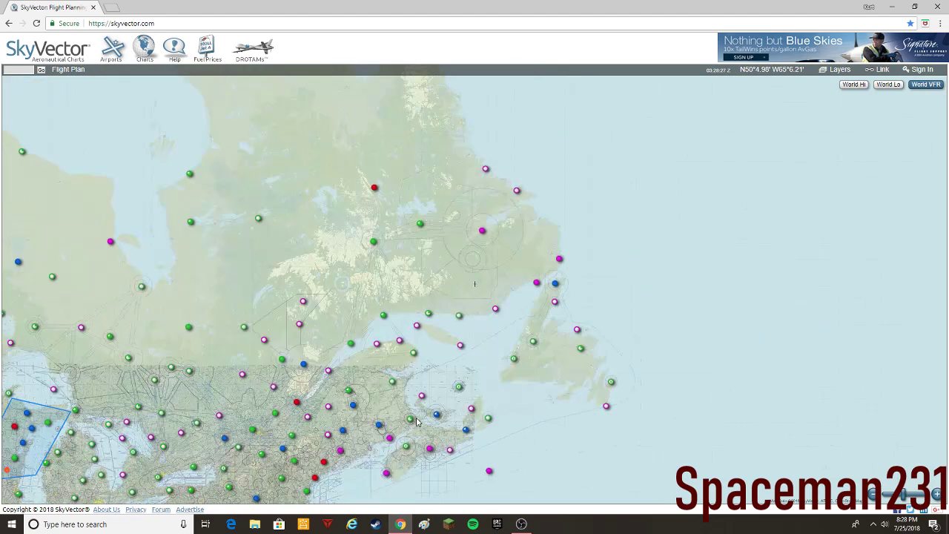
mouse_move(942, 376)
left_mouse_down()
mouse_move(608, 376)
mouse_move(208, 479)
left_mouse_up()
left_click_drag(675, 422, 356, 363)
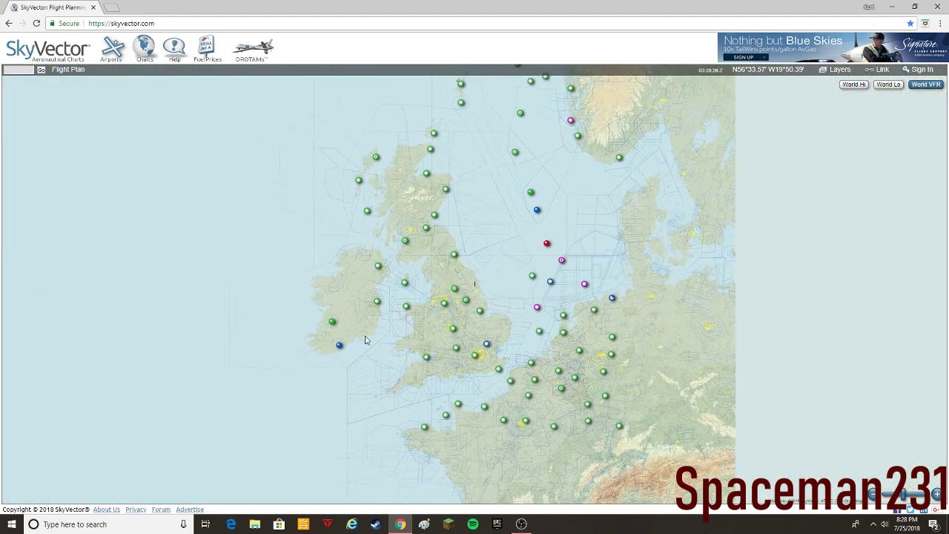
left_click(602, 370)
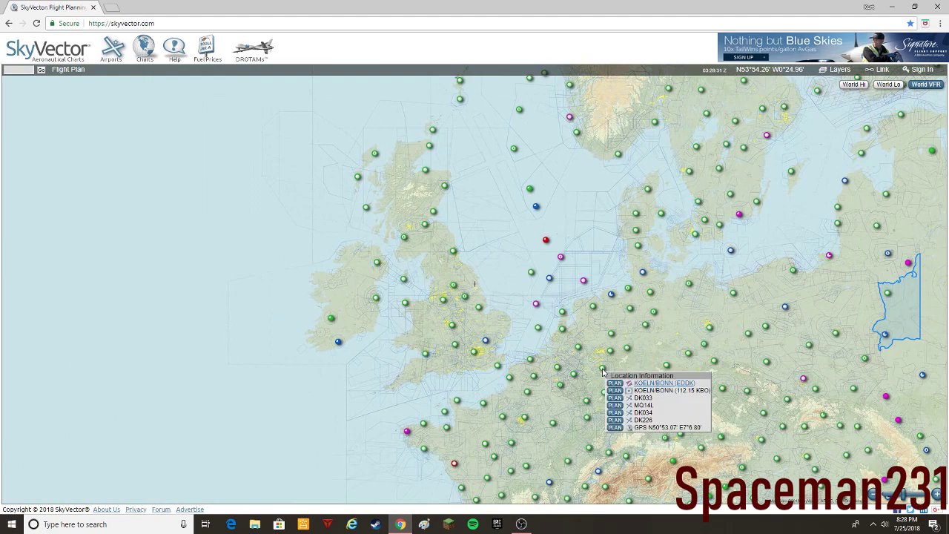
Open the KOELN/BONN (EDDK) airport page and scroll through its frequencies and runway data.
left_click(663, 383)
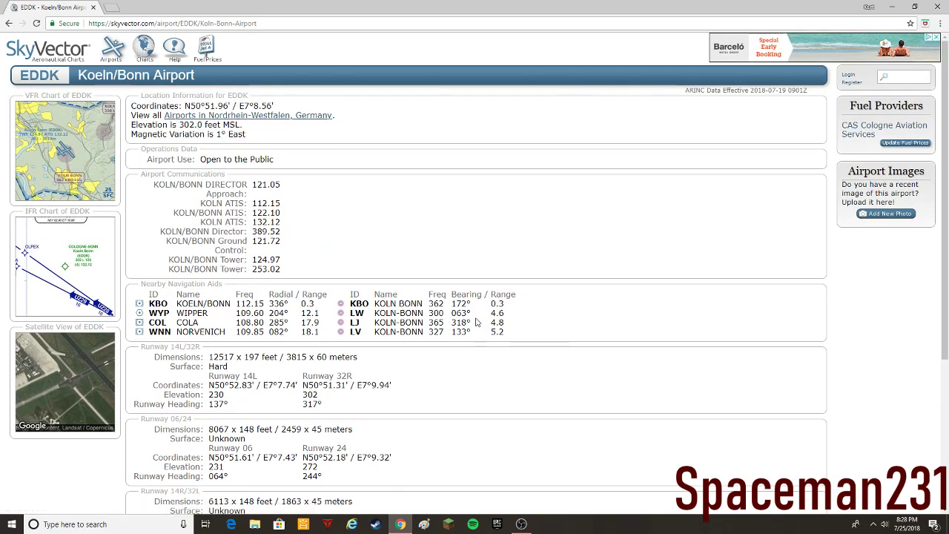
scroll(318, 330, "down", 3)
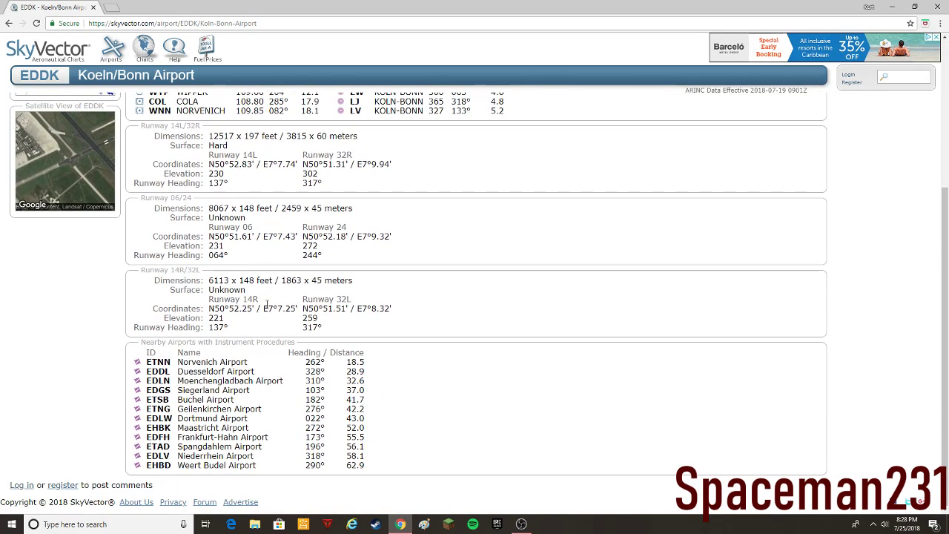
Go back to the chart and zoom in on western North America.
left_click(7, 23)
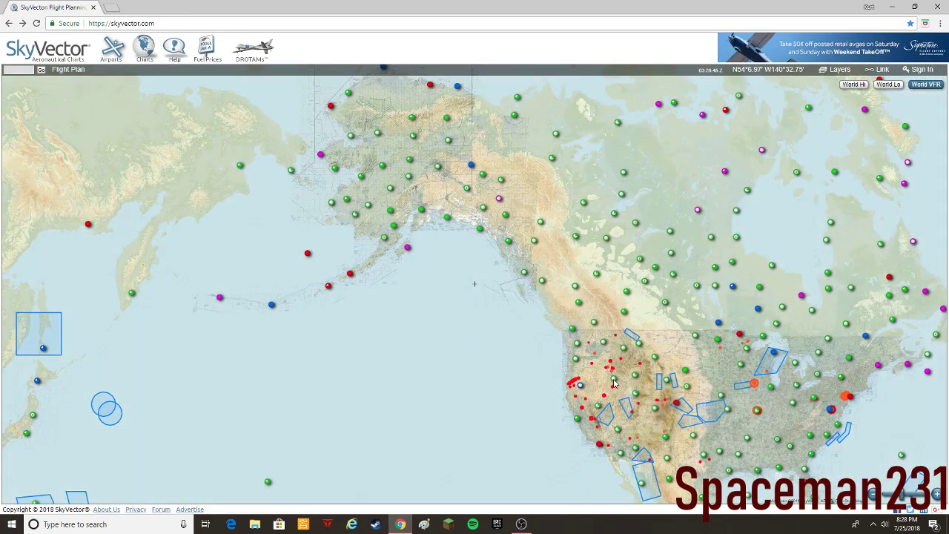
left_click_drag(614, 382, 534, 312)
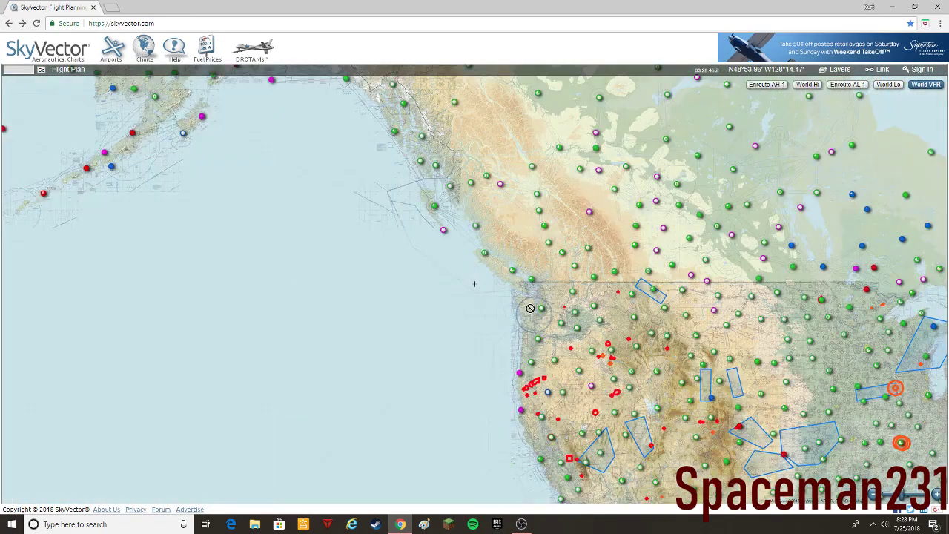
scroll(318, 265, "up", 1)
scroll(261, 196, "up", 1)
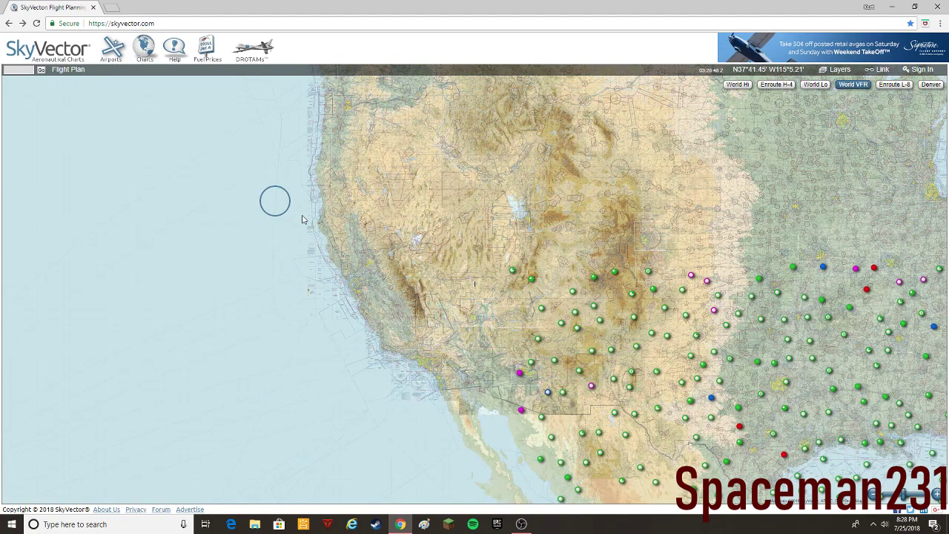
Create a flight plan at FL340 from KSFO to KSEA.
left_click(59, 70)
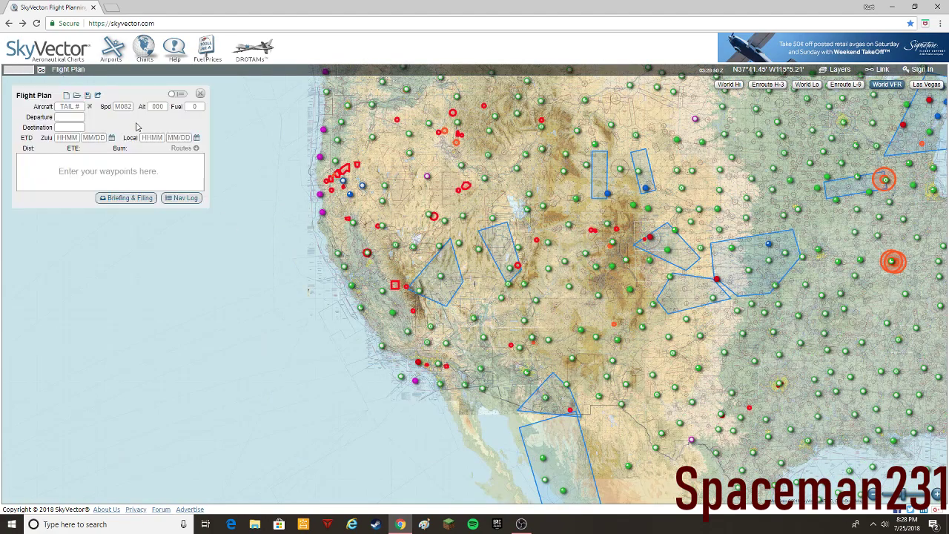
left_click(158, 108)
left_click(64, 117)
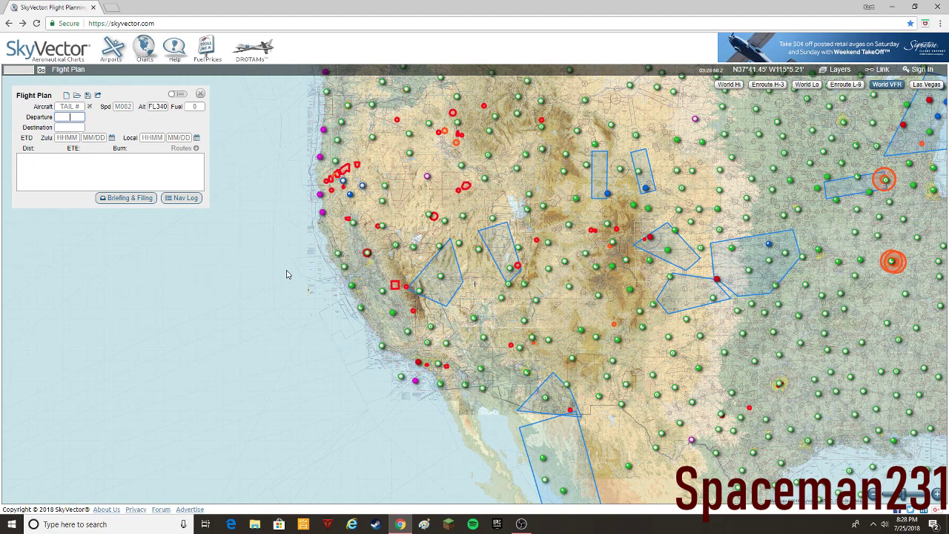
type("KSFO")
left_click(72, 127)
type("K")
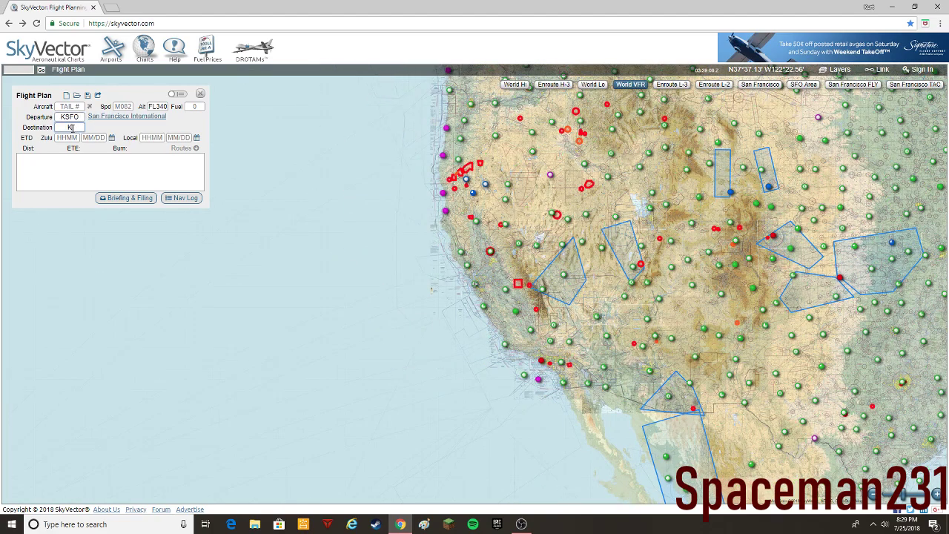
type("SEA")
key("Return")
Begin a route entry and pan the chart along the KSFO–KSEA line.
mouse_move(103, 127)
left_click(89, 160)
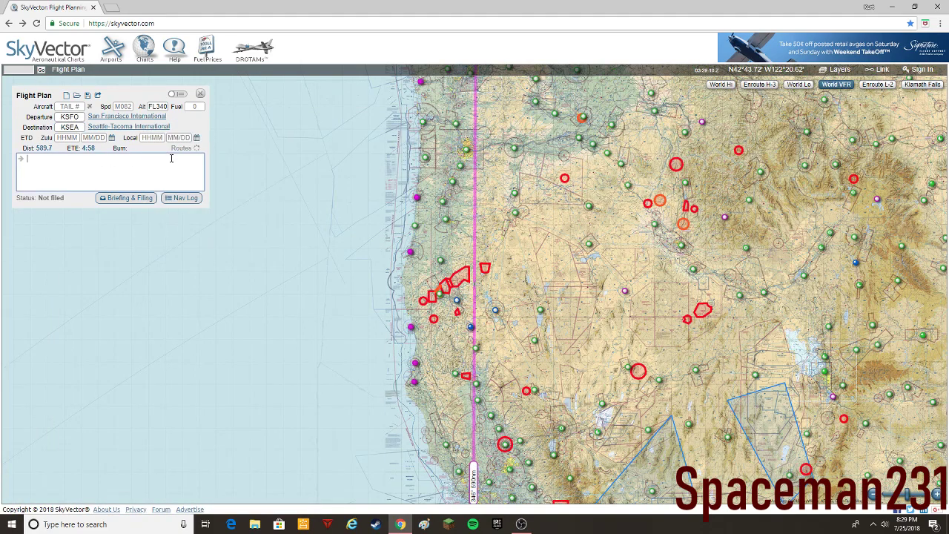
mouse_move(162, 117)
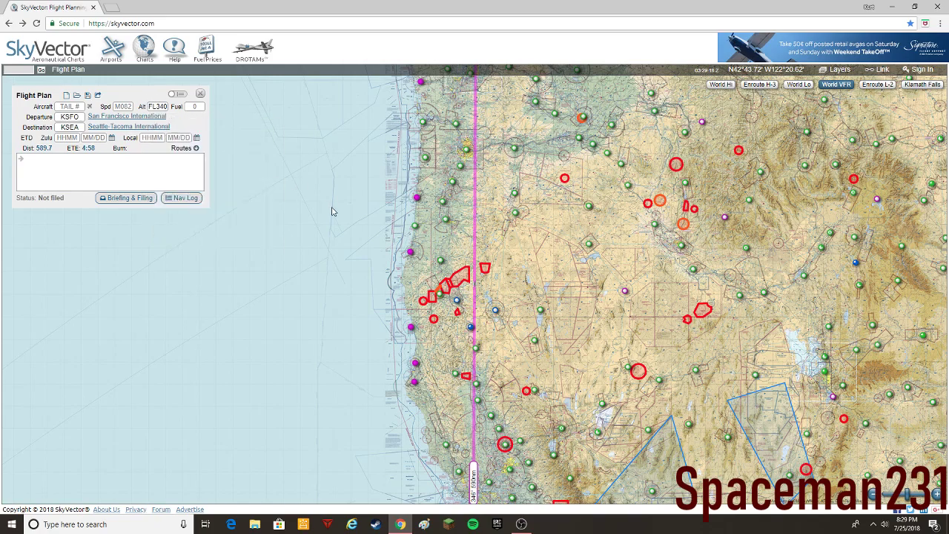
left_click_drag(553, 347, 530, 328)
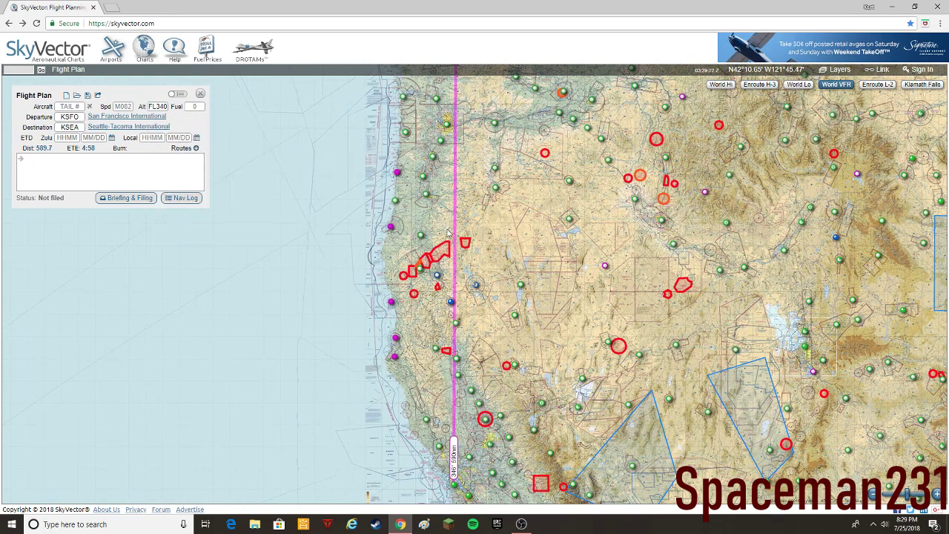
left_click_drag(334, 249, 290, 324)
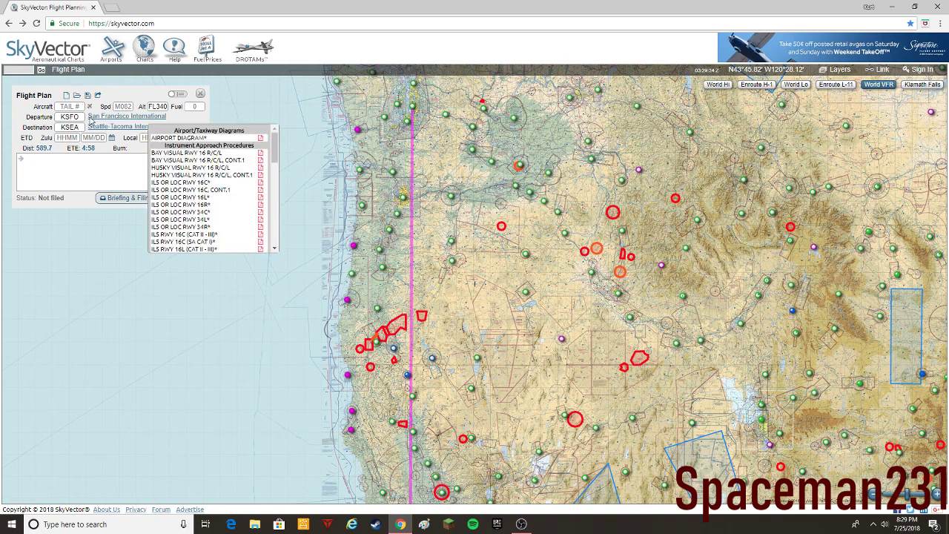
Load suggested route TRUKN2 DEDHD RBL LMT HAWKZ6, then swap to NIITE3 DEDHD RBL J65 LMT HAWKZ6.
mouse_move(92, 125)
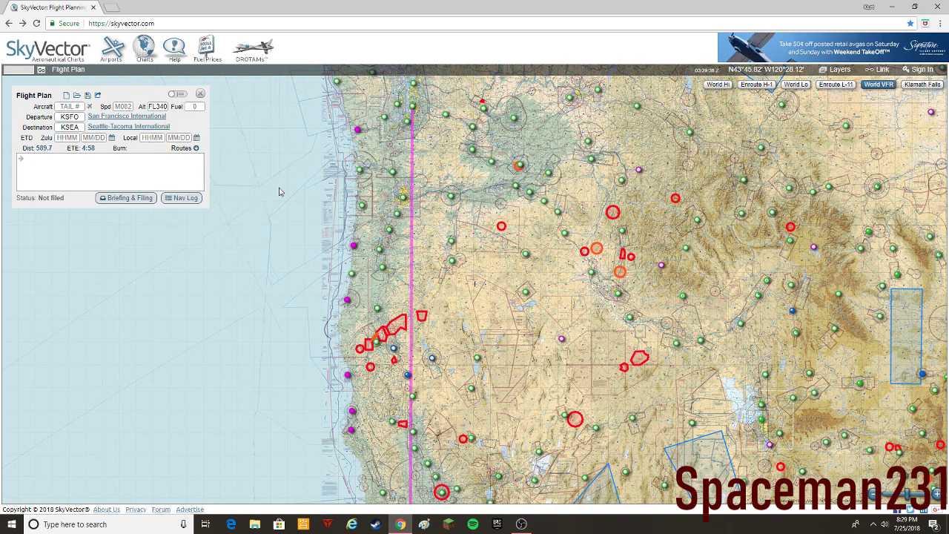
left_click(195, 148)
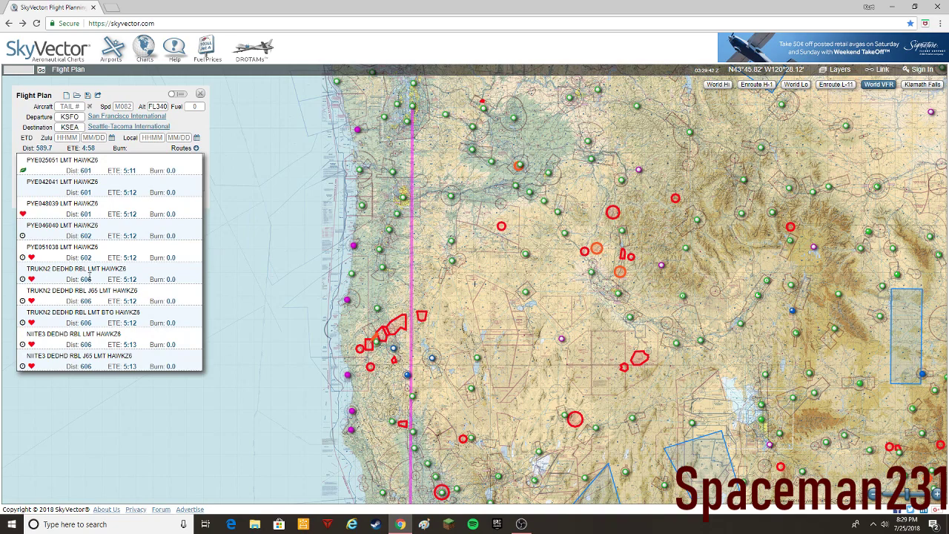
left_click(39, 268)
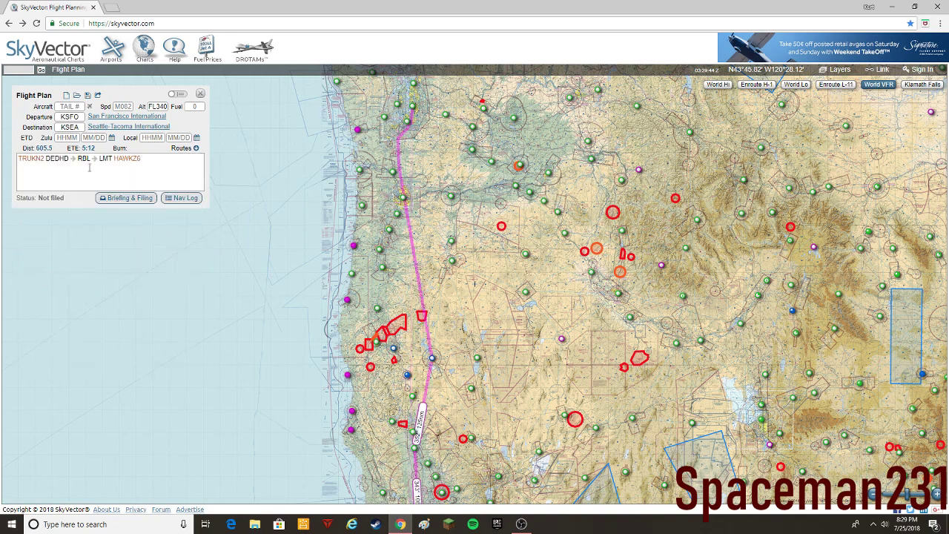
left_click_drag(320, 338, 268, 231)
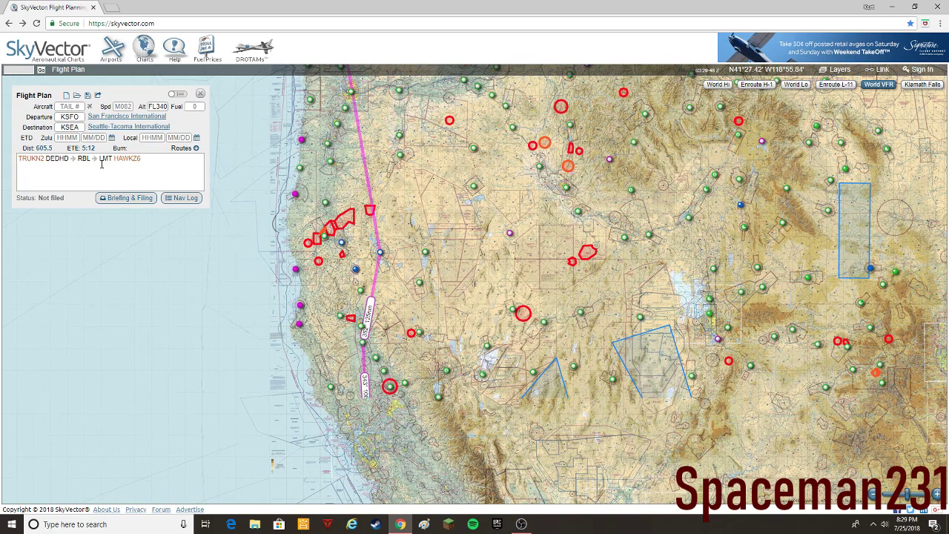
left_click(196, 147)
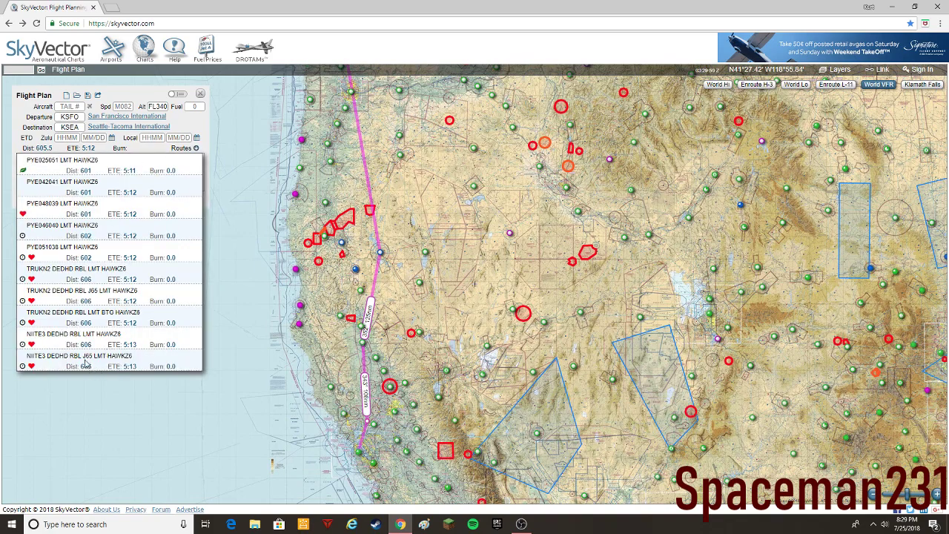
left_click(85, 361)
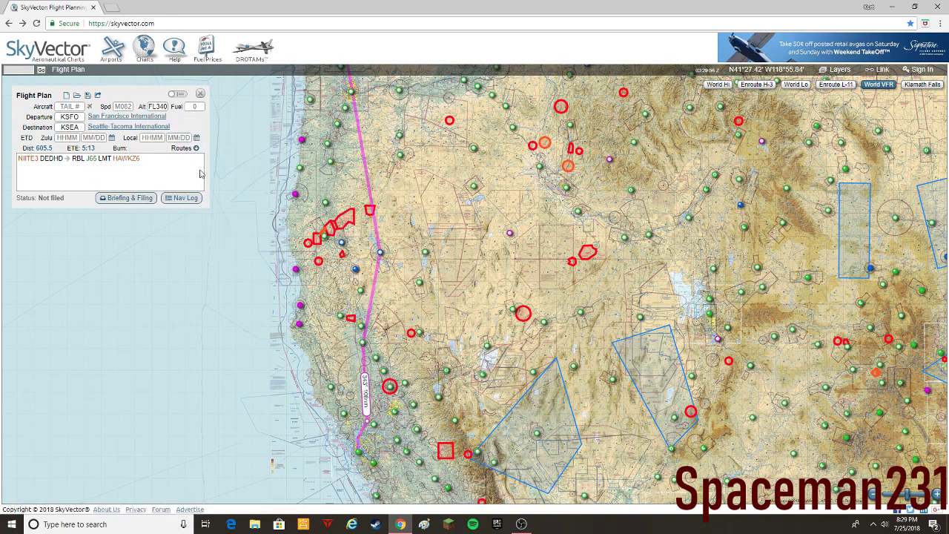
Replace the KSEA destination with KJFK, giving a 2416.5 nm route.
double_click(70, 127)
type("KJFK")
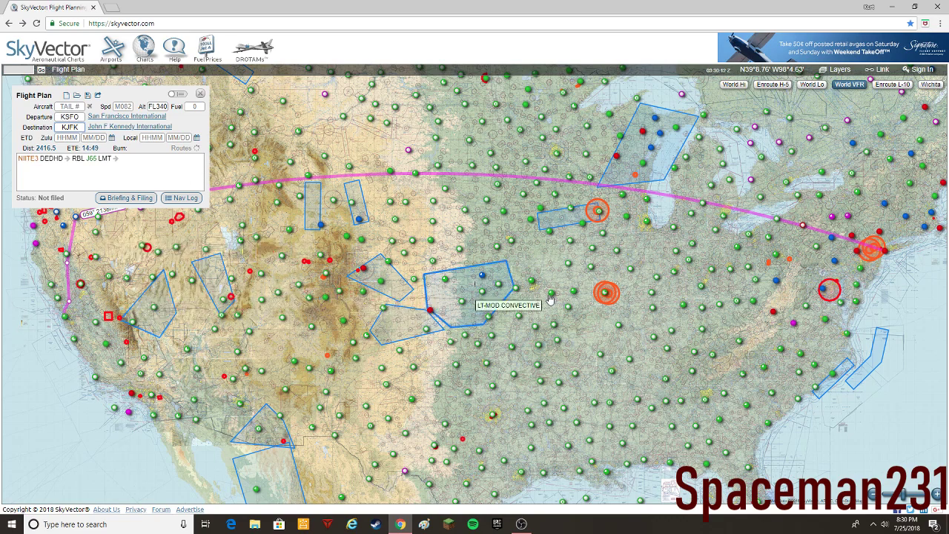
mouse_move(871, 252)
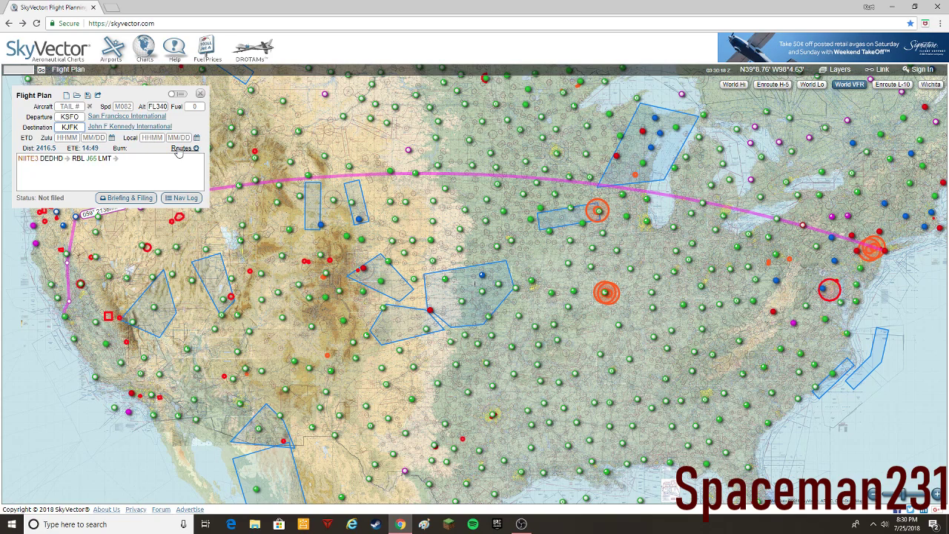
Load a suggested KSFO–KJFK route, then select and delete the whole route string.
mouse_move(179, 150)
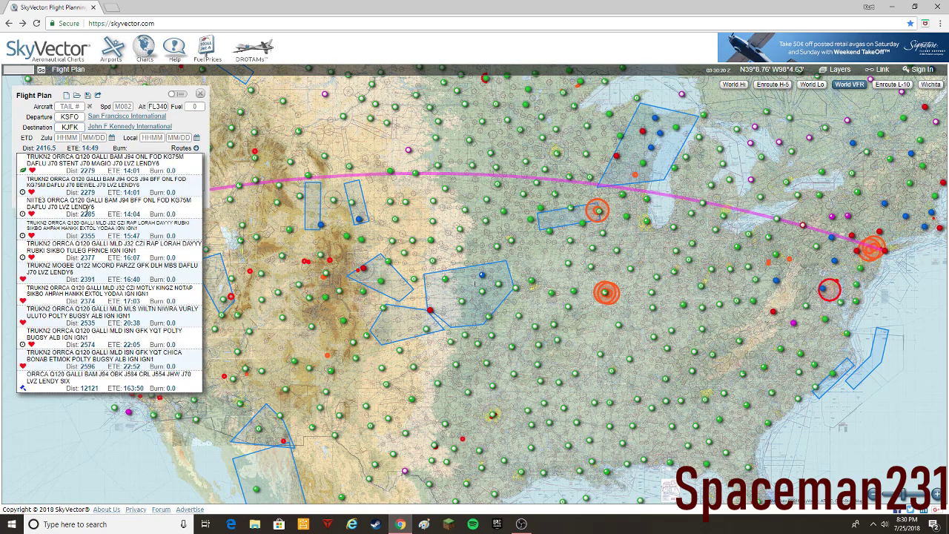
left_click(109, 211)
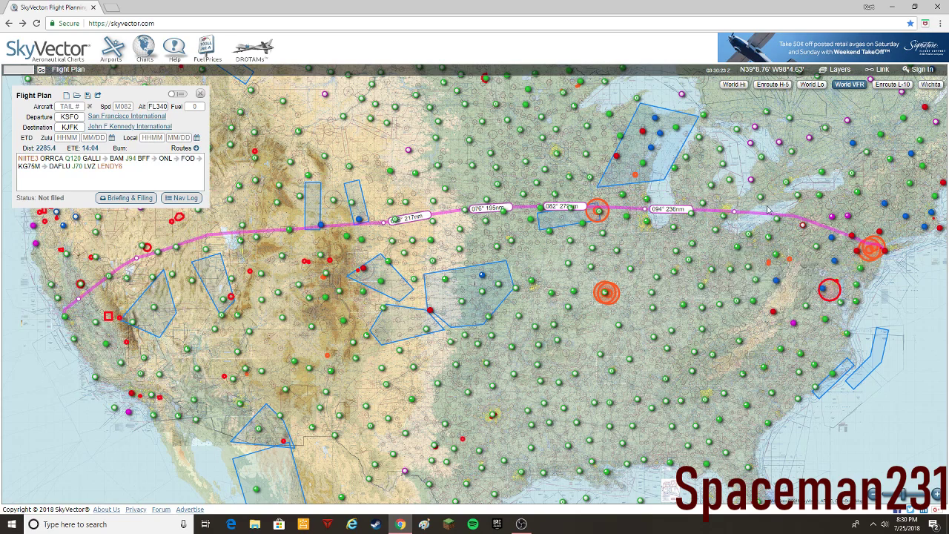
left_click(143, 165)
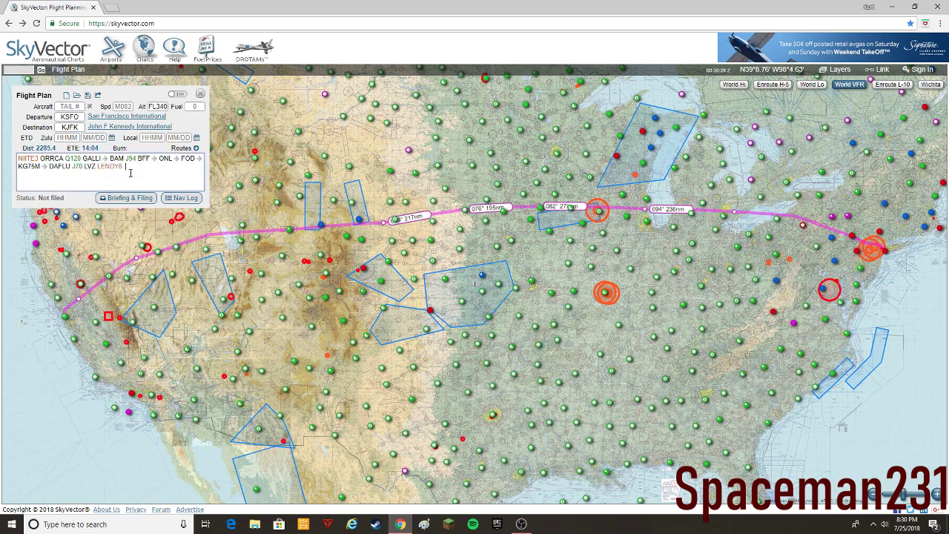
mouse_move(34, 158)
mouse_move(103, 171)
left_click_drag(137, 169, 19, 157)
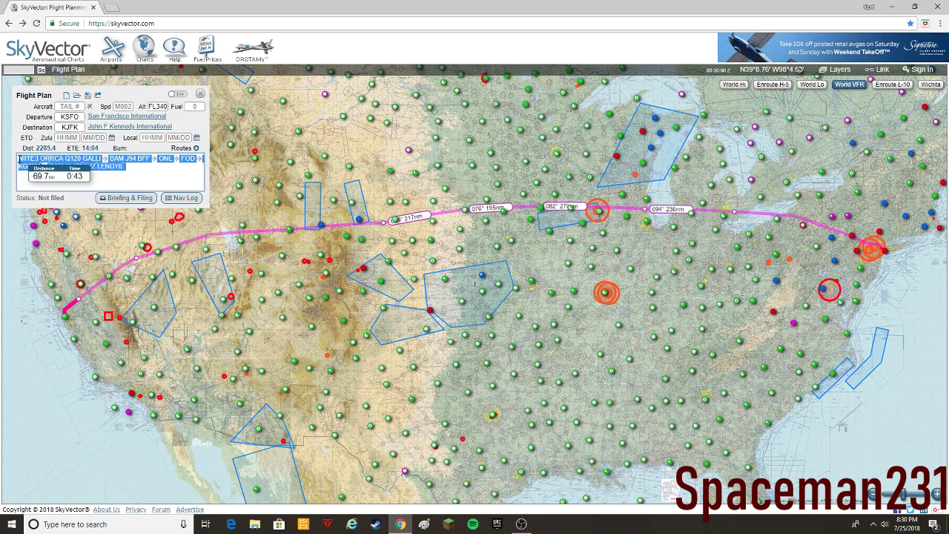
key("BackSpace")
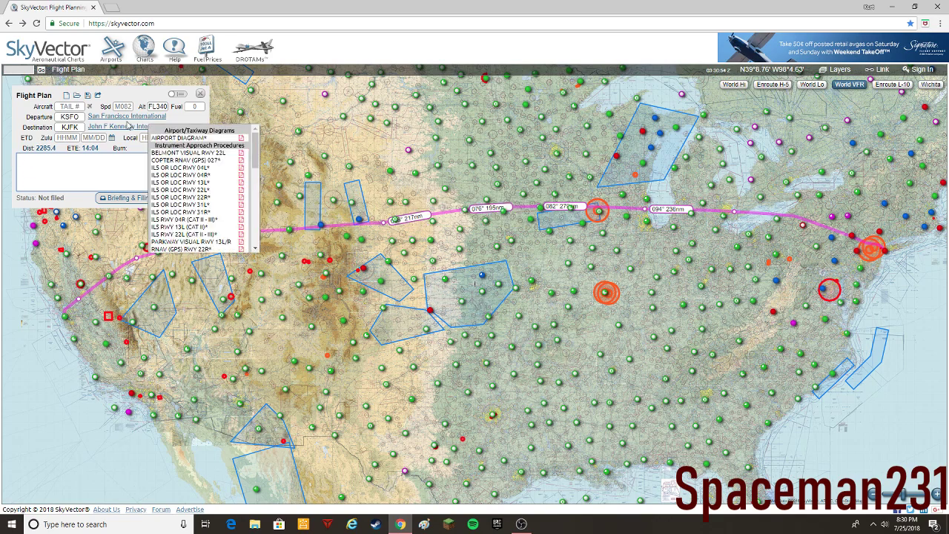
Show San Francisco location info and view the KSFO airport diagram.
mouse_move(71, 346)
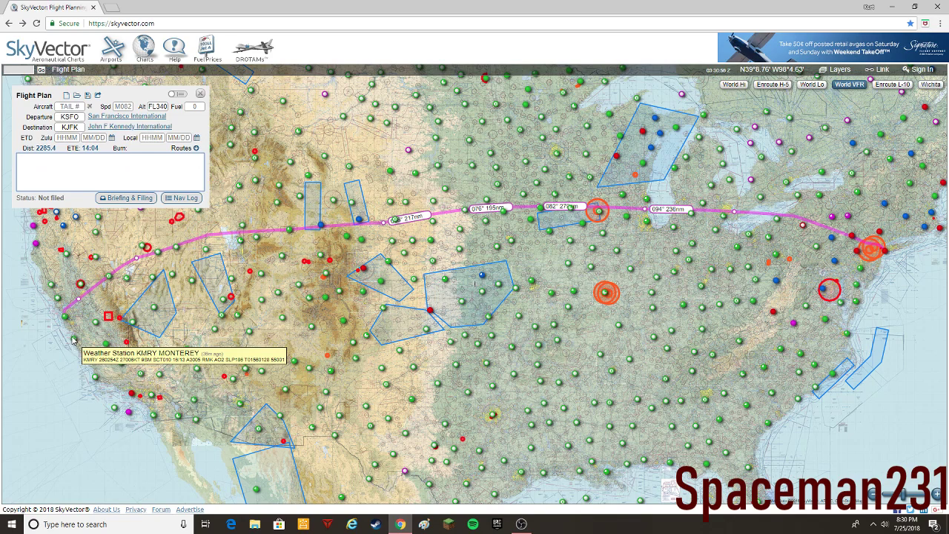
left_click(64, 318)
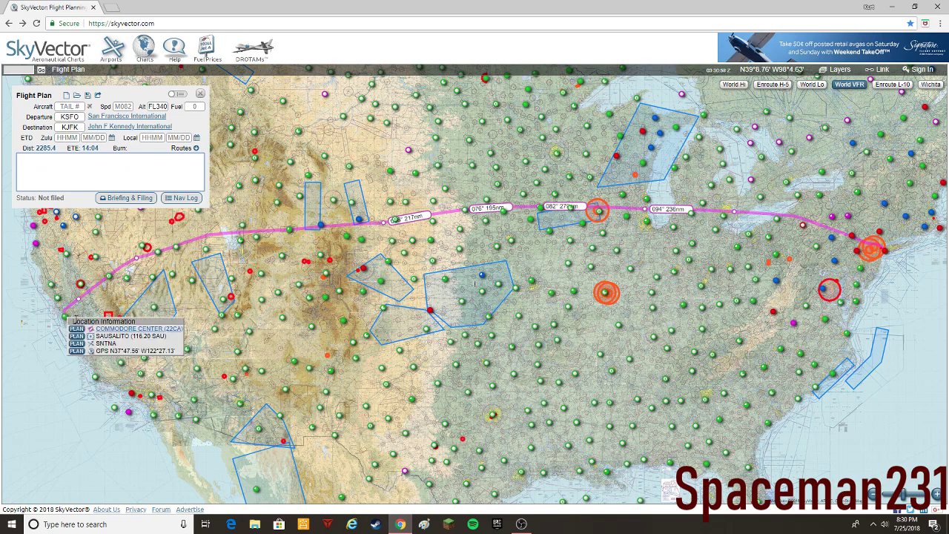
mouse_move(116, 125)
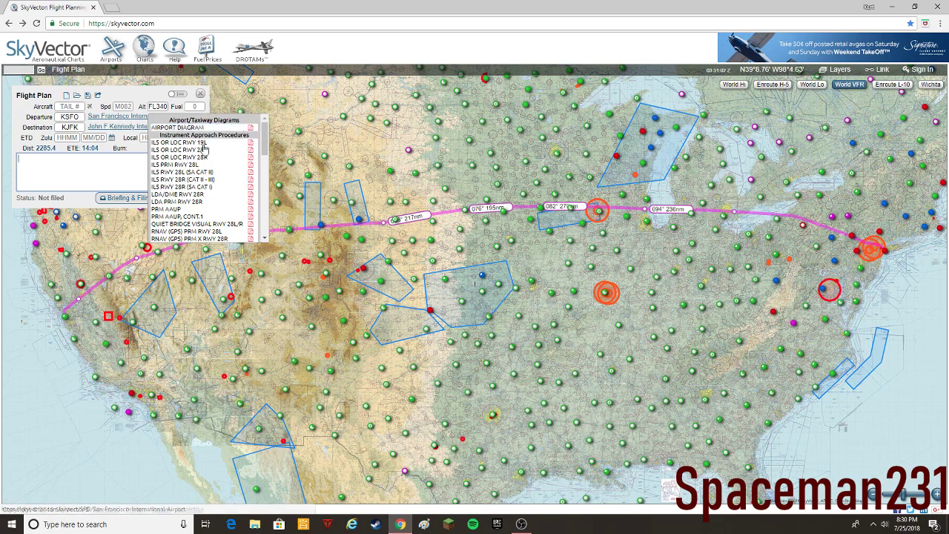
scroll(199, 185, "down", 10)
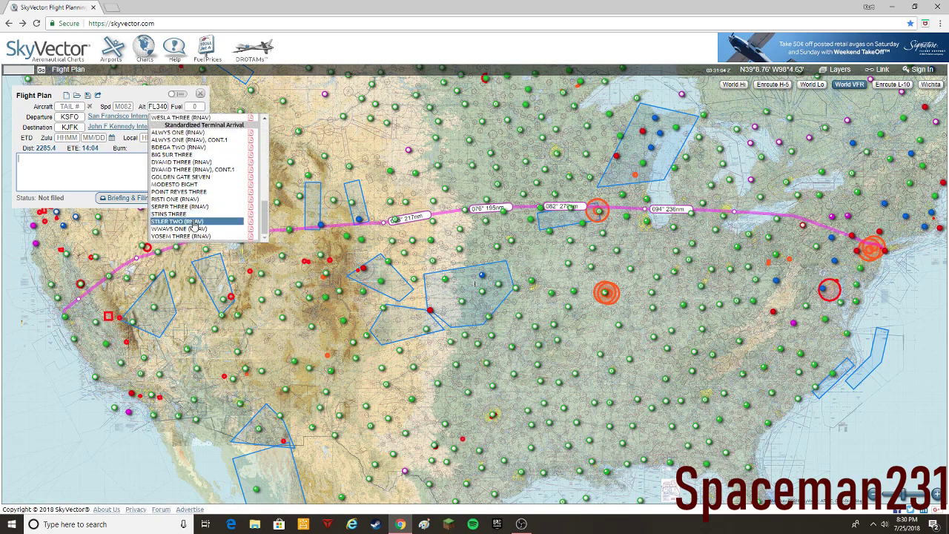
scroll(194, 200, "up", 10)
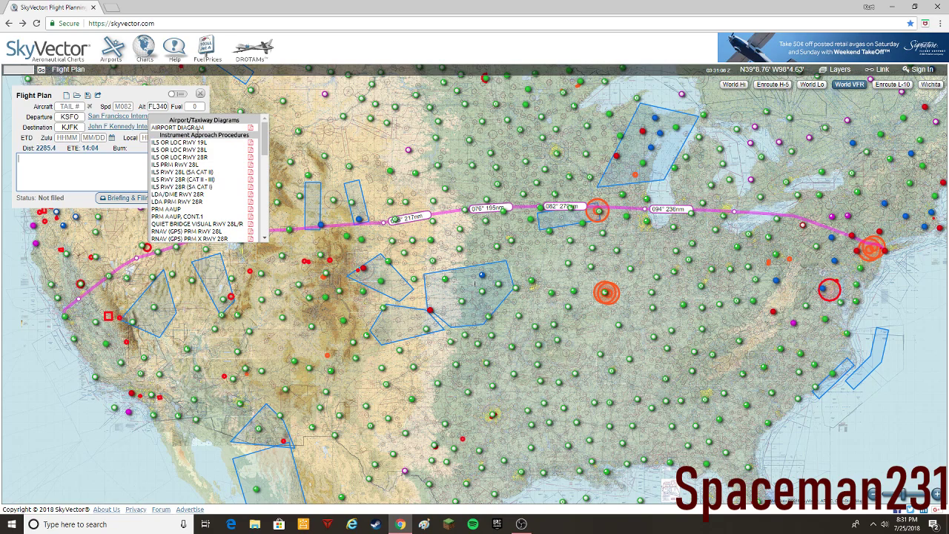
left_click(205, 130)
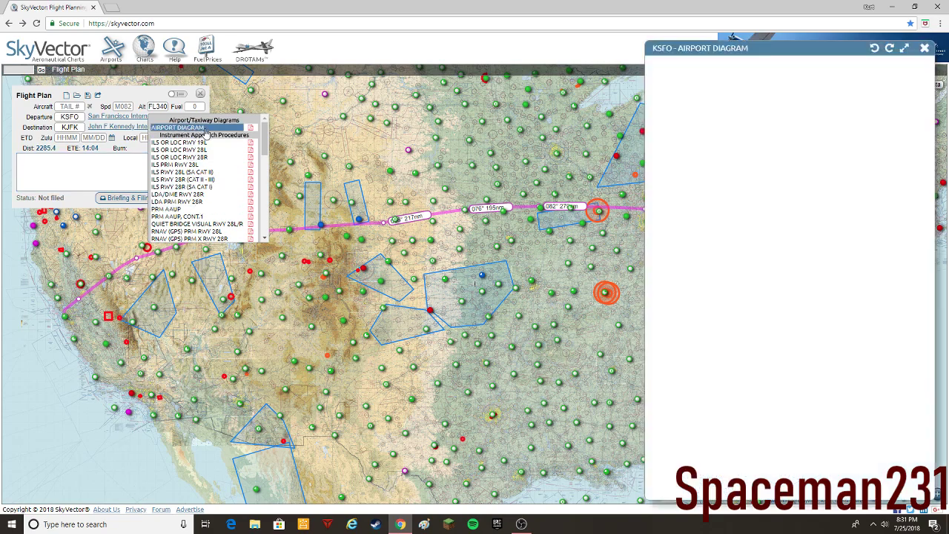
left_click(924, 48)
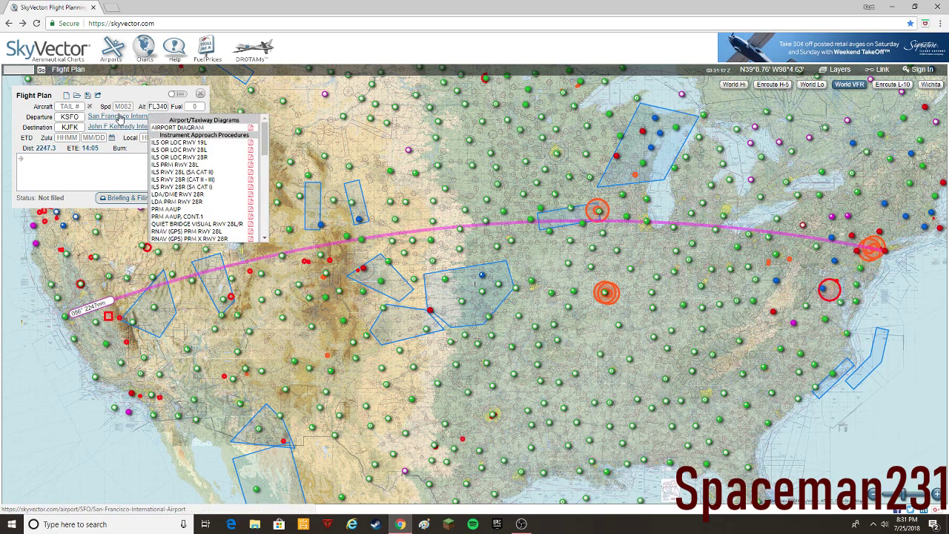
View the KSFO BDEGA TWO (RNAV) arrival chart.
scroll(187, 132, "down", 5)
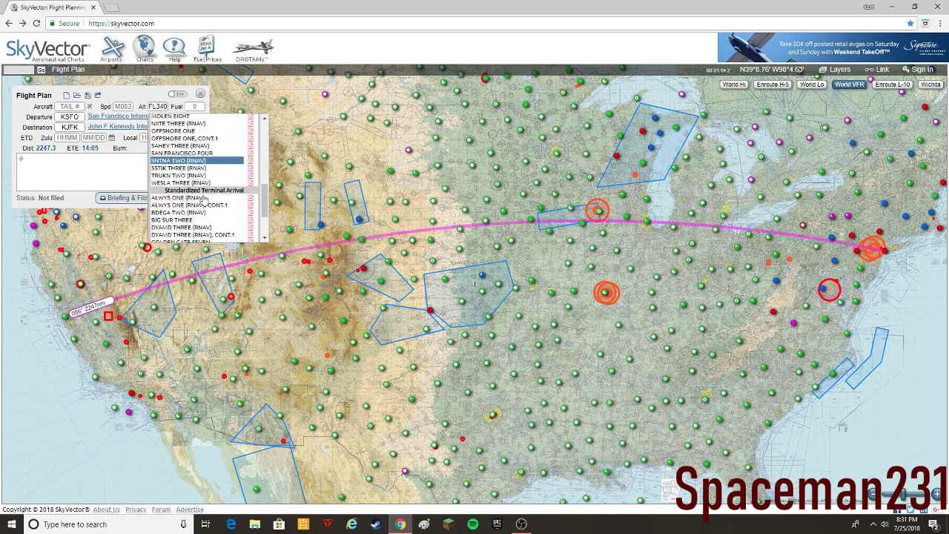
scroll(202, 199, "up", 2)
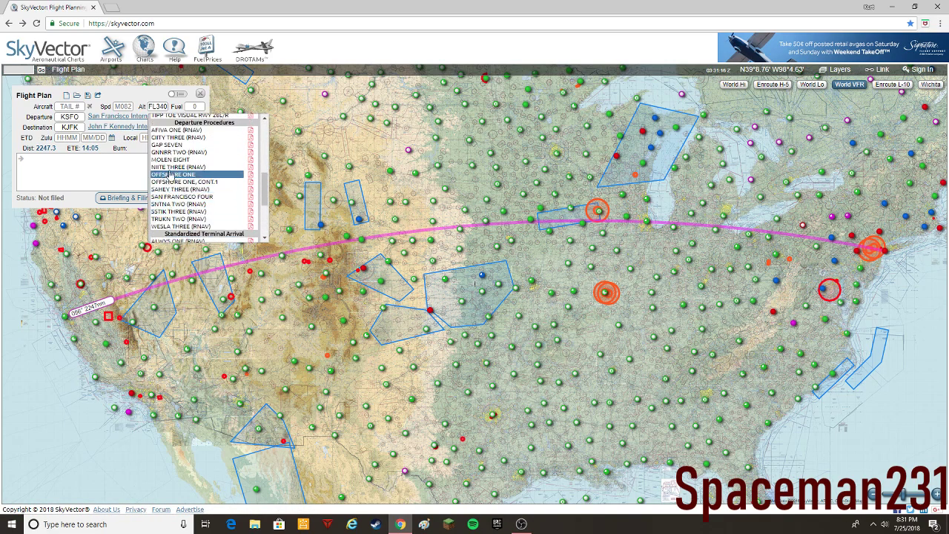
scroll(192, 163, "down", 5)
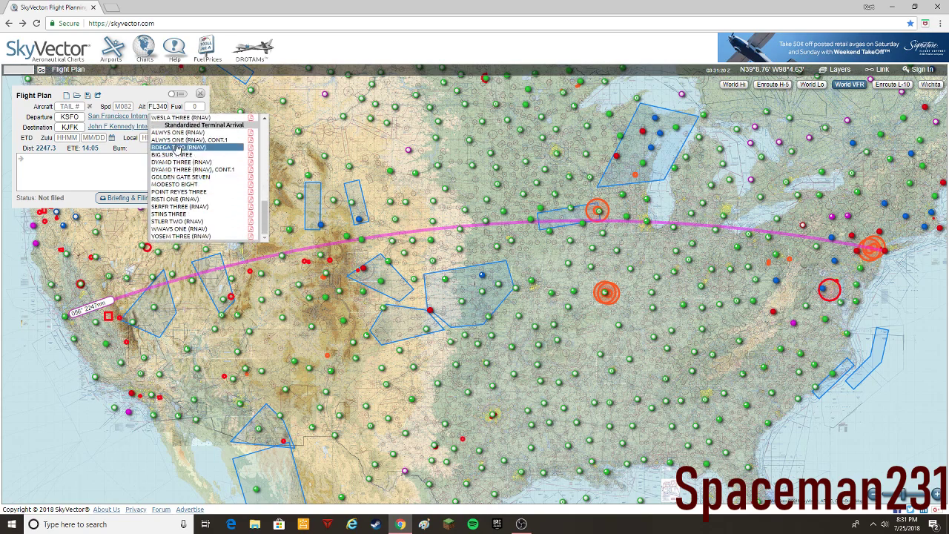
left_click(178, 147)
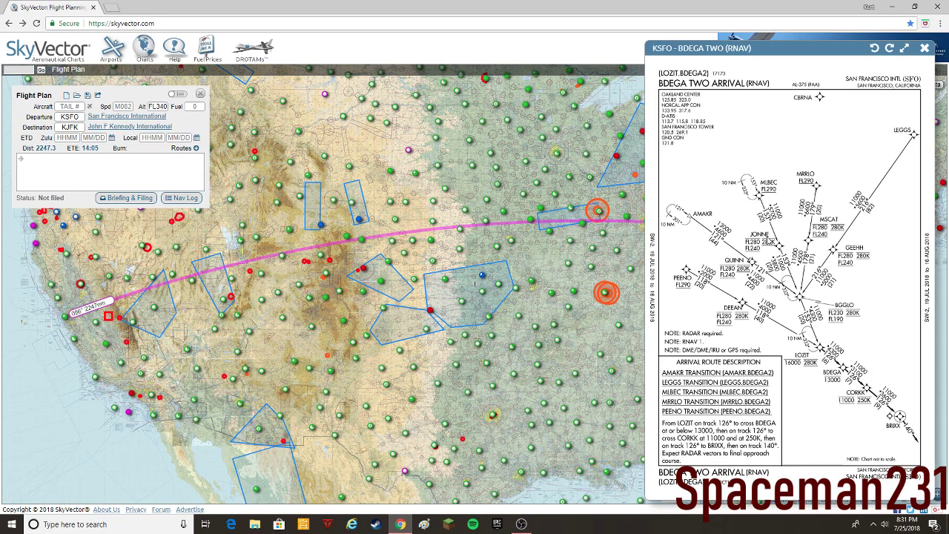
left_click(925, 48)
Look at the John F Kennedy International airport page and return to the flight plan map.
mouse_move(126, 120)
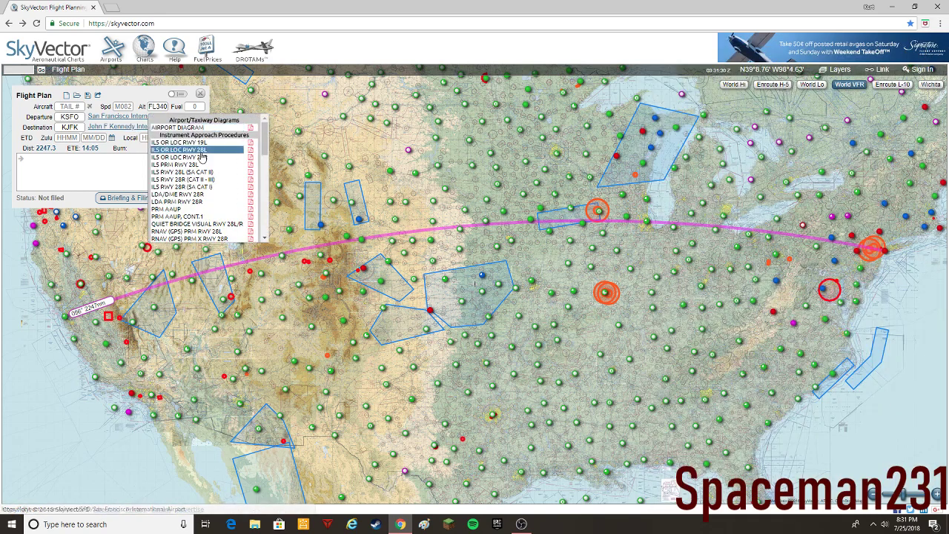
scroll(202, 167, "down", 5)
scroll(201, 166, "down", 2)
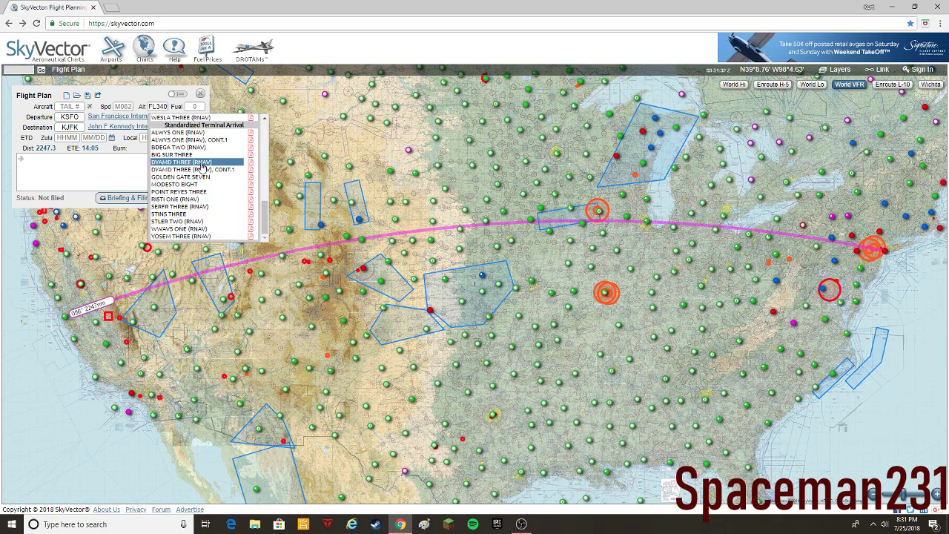
scroll(201, 166, "up", 7)
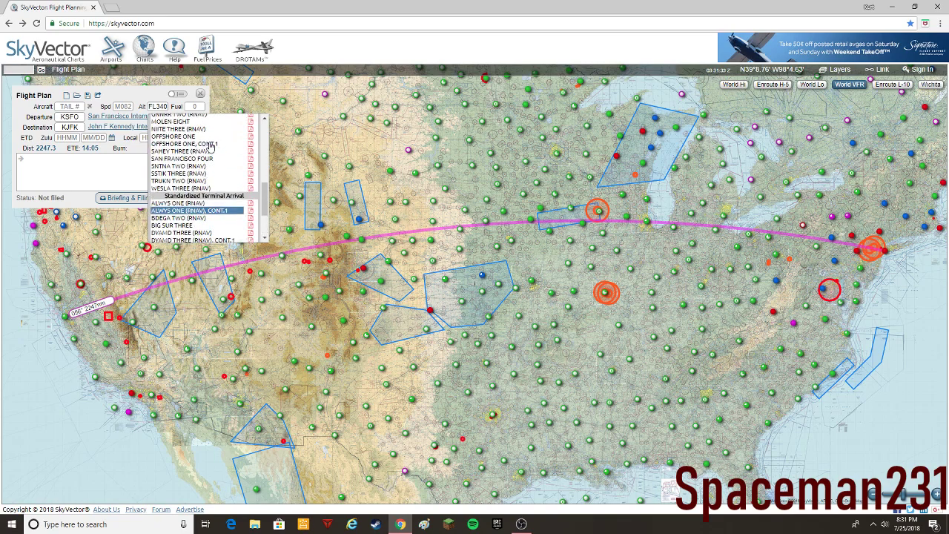
left_click(130, 126)
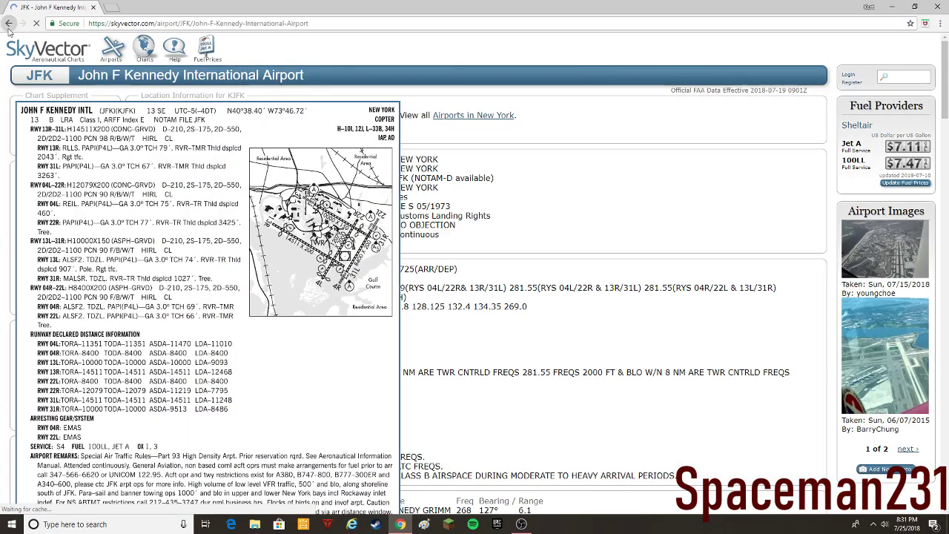
left_click(8, 23)
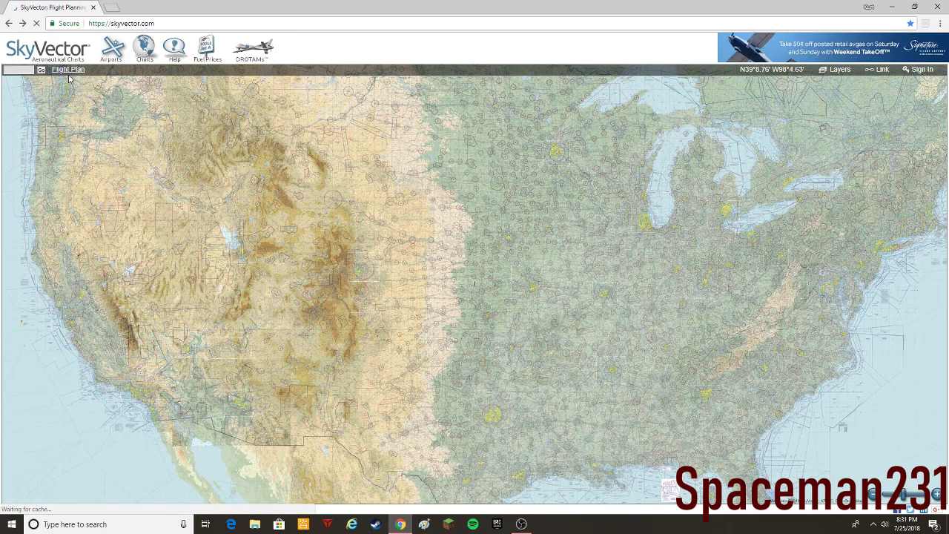
mouse_move(130, 127)
scroll(193, 207, "down", 8)
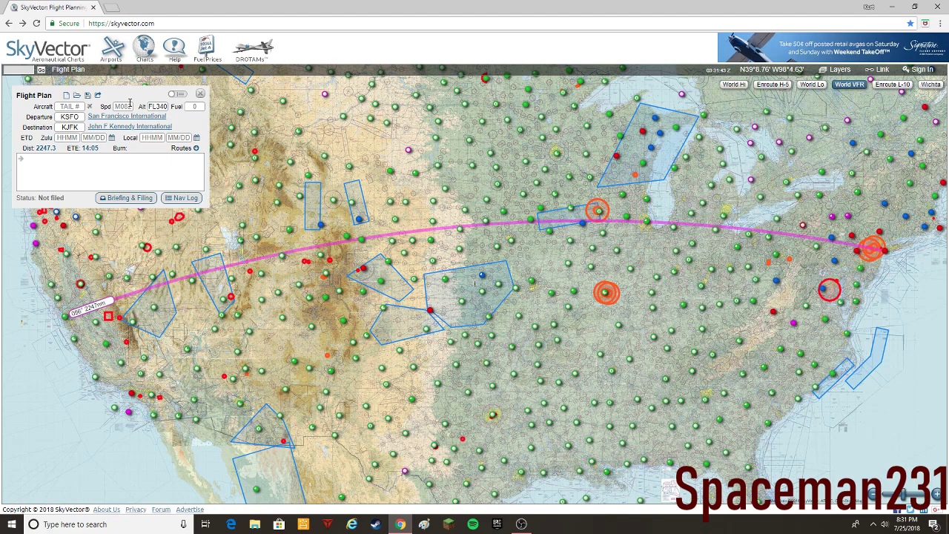
left_click(178, 128)
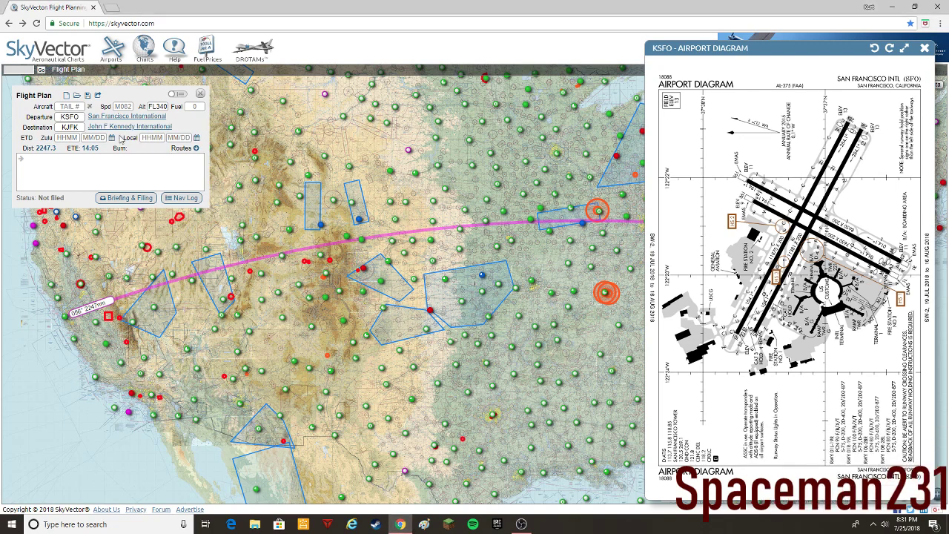
mouse_move(121, 123)
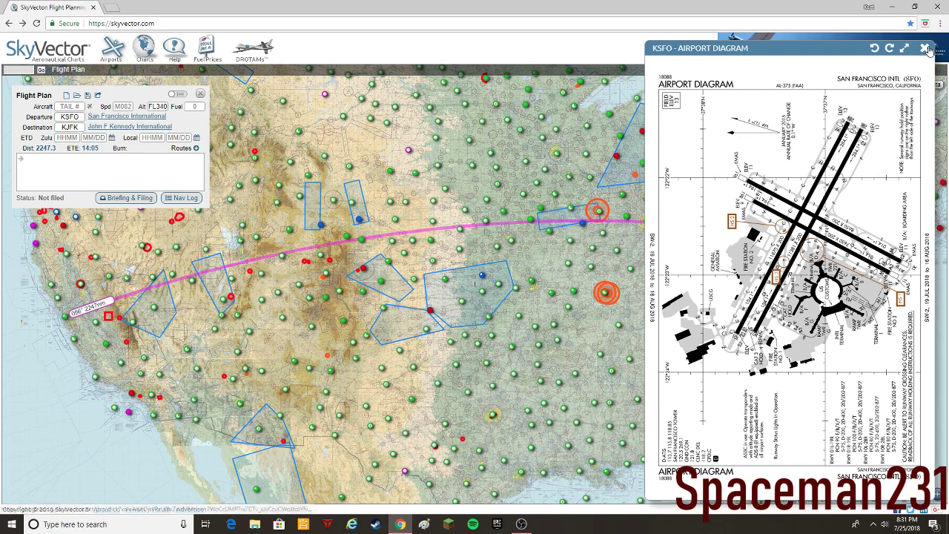
left_click(903, 47)
right_click(502, 194)
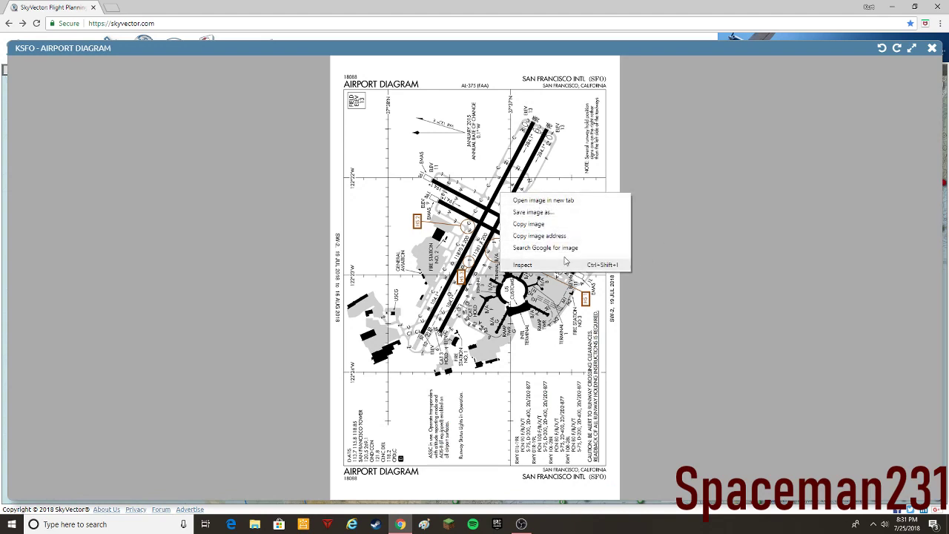
left_click(541, 212)
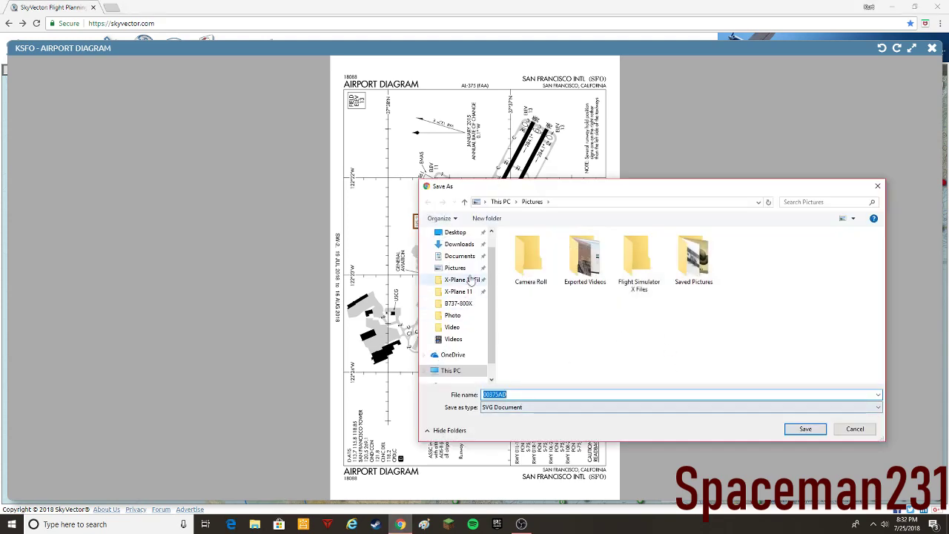
left_click(456, 268)
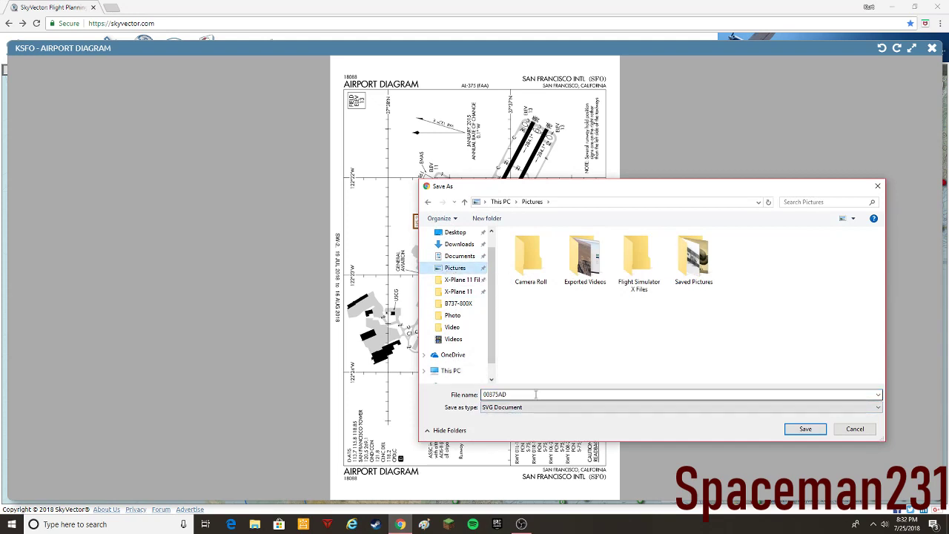
left_click_drag(536, 398, 439, 400)
left_click(851, 407)
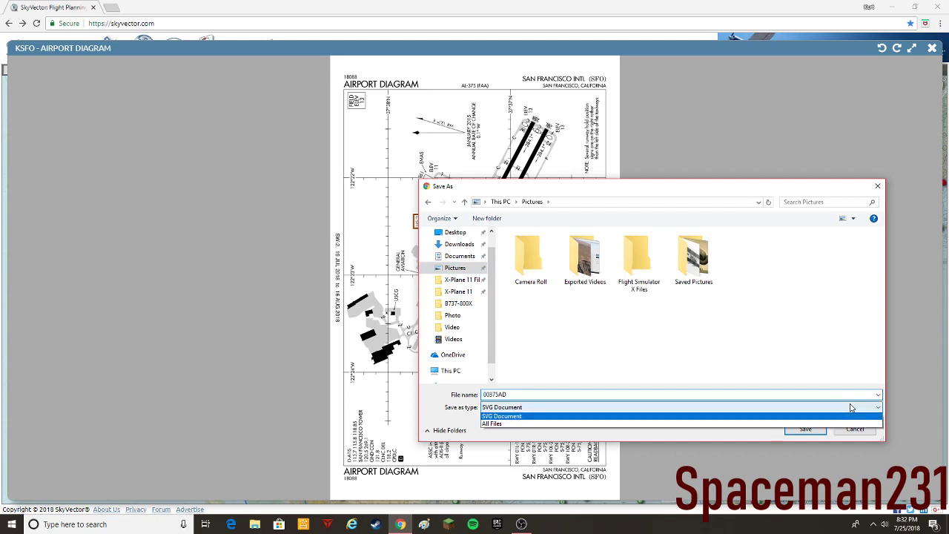
left_click(590, 417)
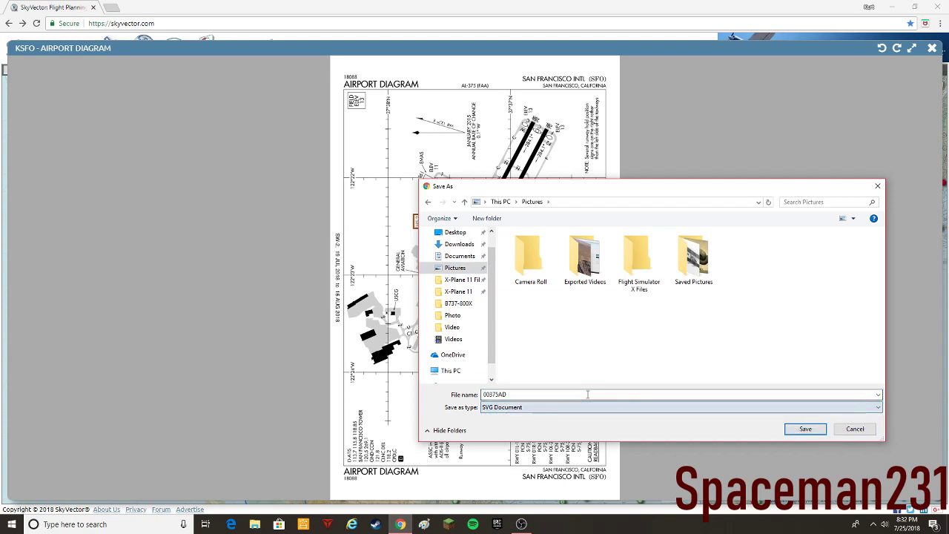
left_click(876, 186)
Close the diagram viewer and briefly reopen the KSFO airport diagram.
left_click(932, 47)
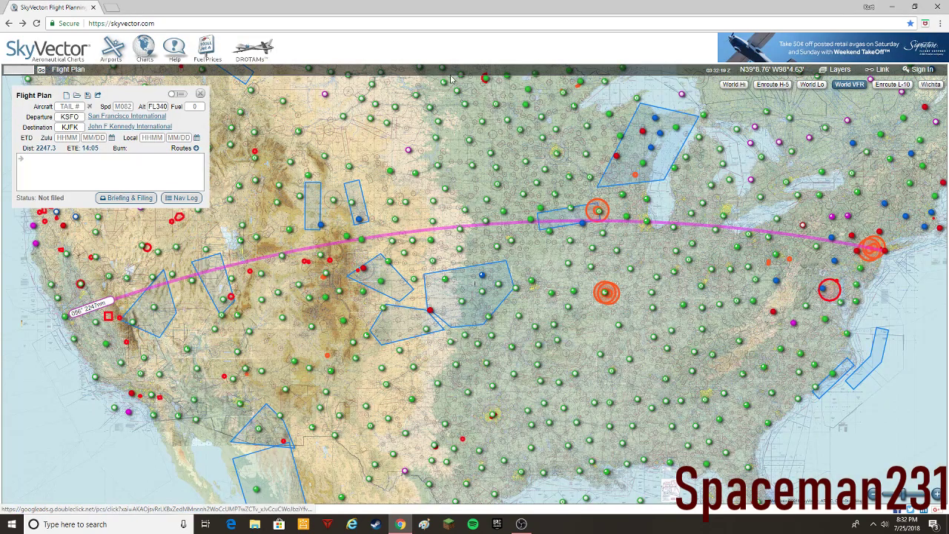
mouse_move(184, 124)
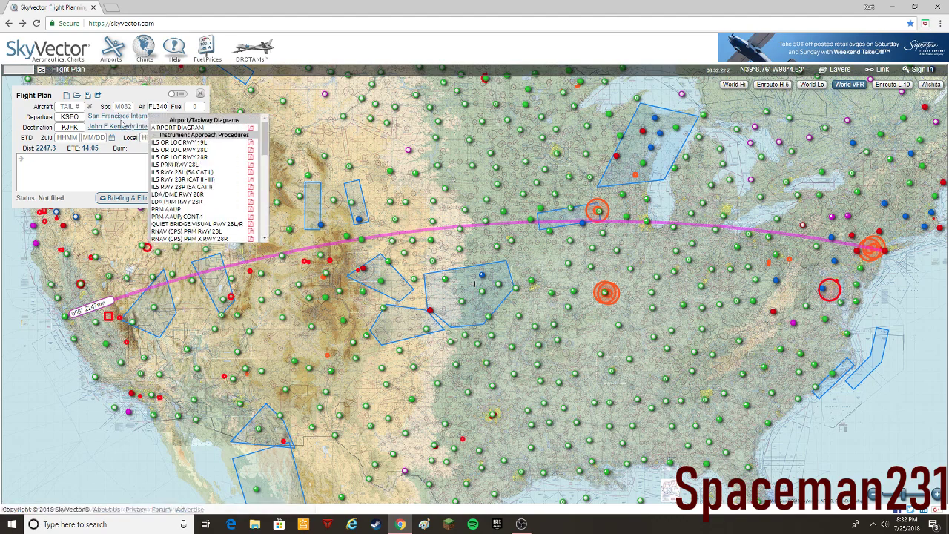
left_click(177, 127)
left_click(924, 47)
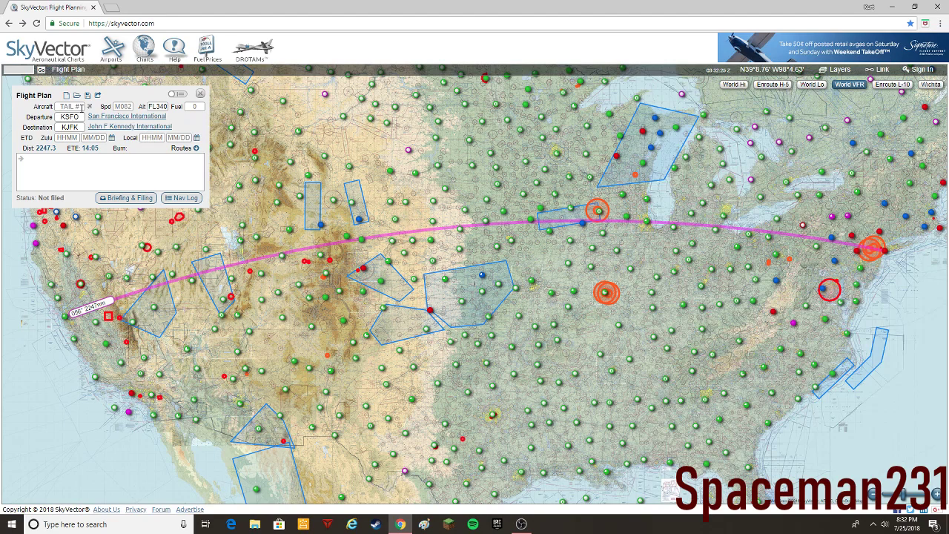
Open the San Francisco International page and view its airport diagram chart twice.
left_click(127, 116)
left_click(178, 122)
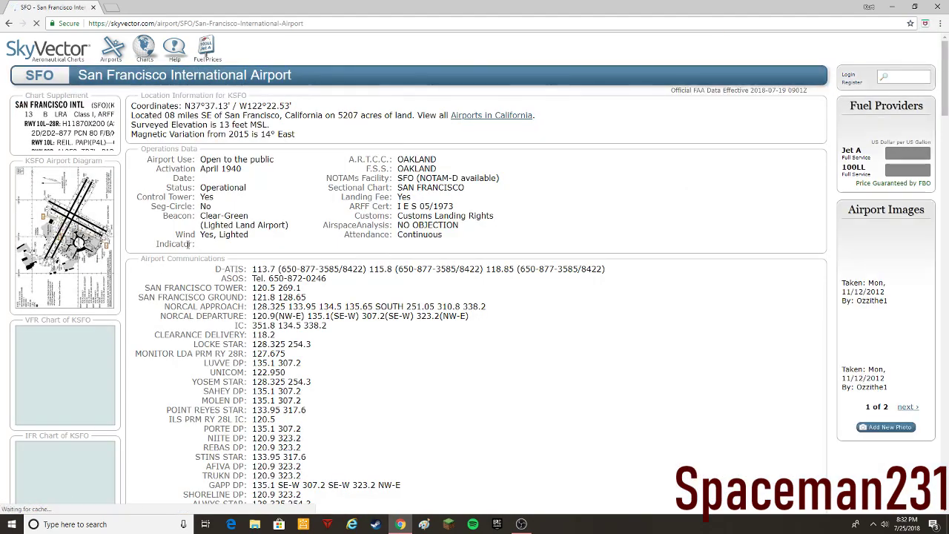
left_click(36, 243)
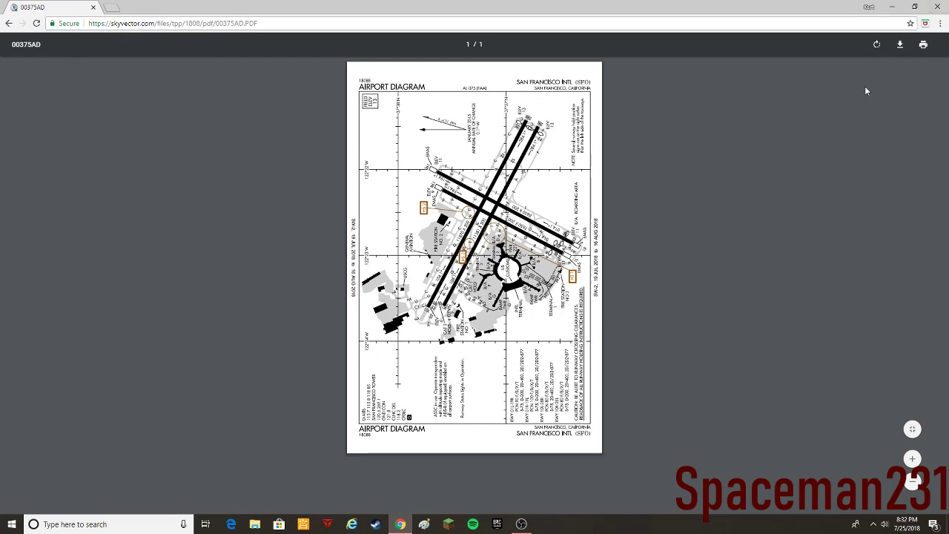
left_click(9, 23)
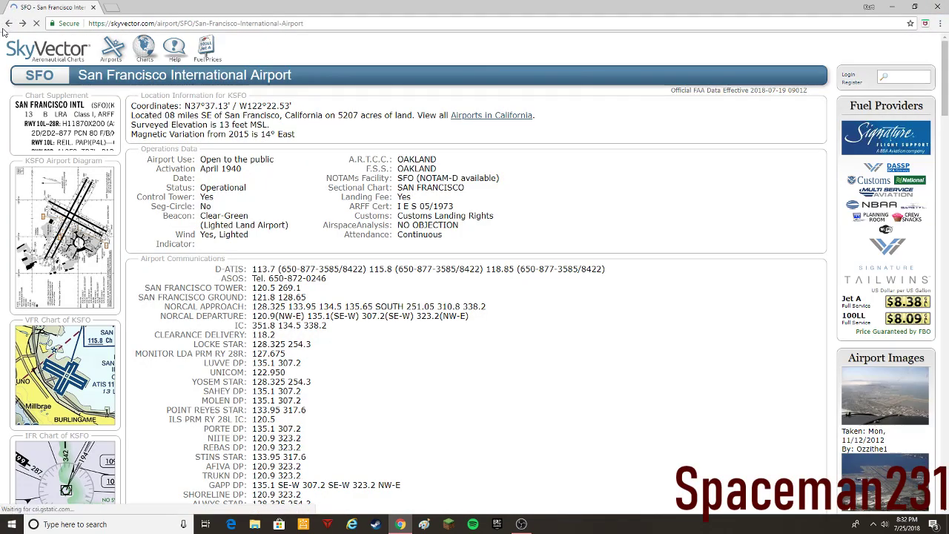
mouse_move(63, 252)
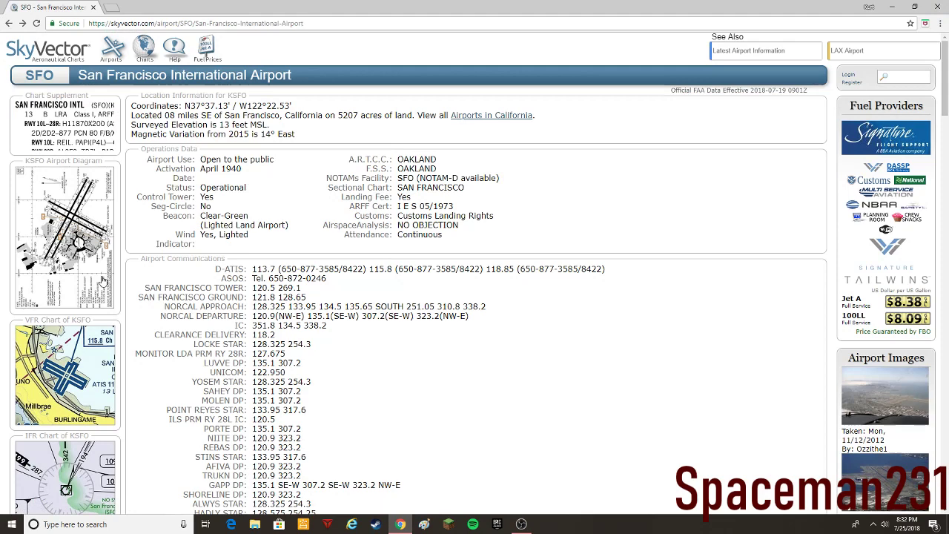
left_click(82, 259)
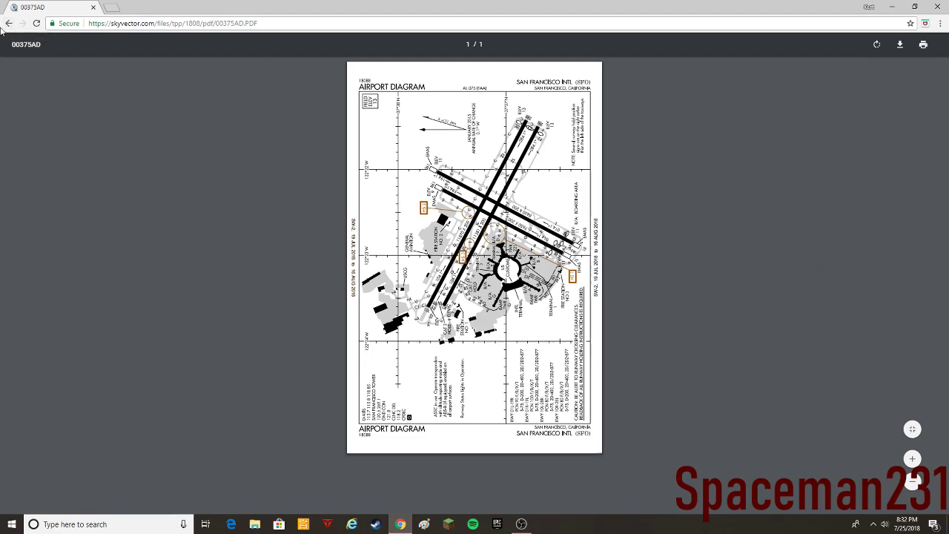
left_click(4, 26)
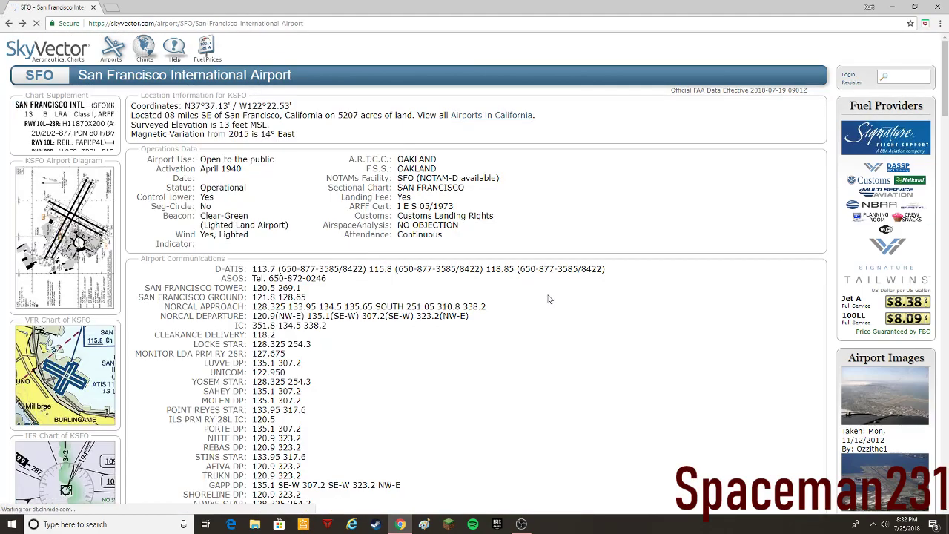
Scroll through SFO's frequencies, runway and services sections, then return to the KSFO–KJFK map.
scroll(222, 222, "down", 3)
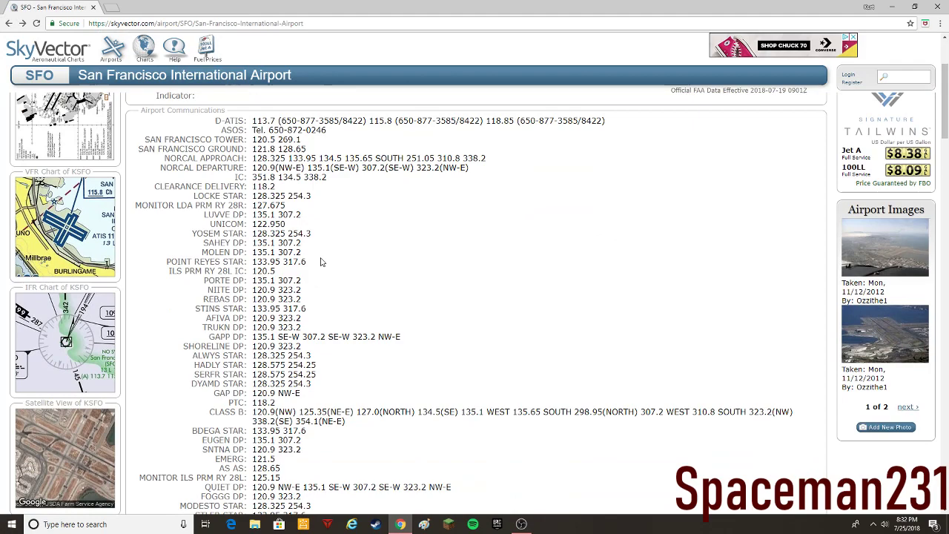
scroll(218, 150, "up", 2)
scroll(289, 306, "down", 1)
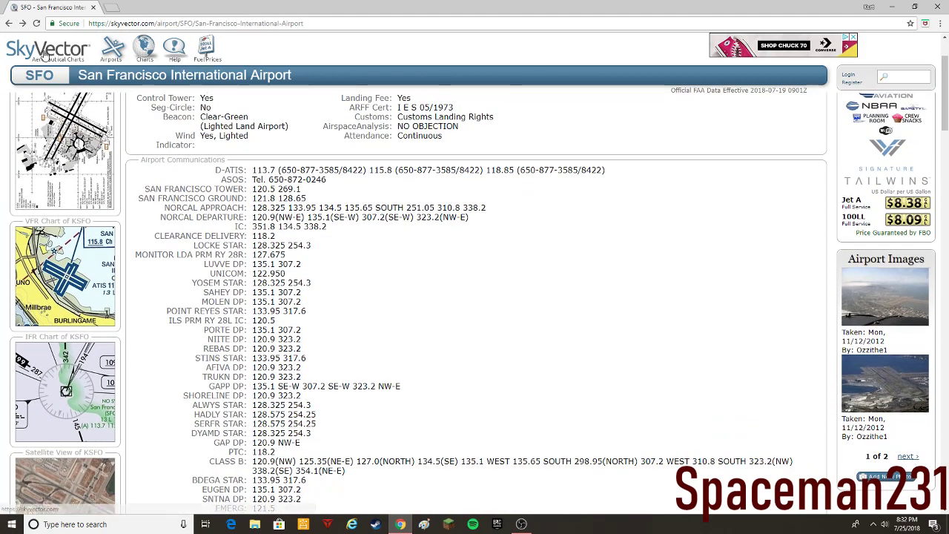
scroll(279, 208, "down", 1)
scroll(278, 209, "down", 1)
scroll(279, 208, "up", 1)
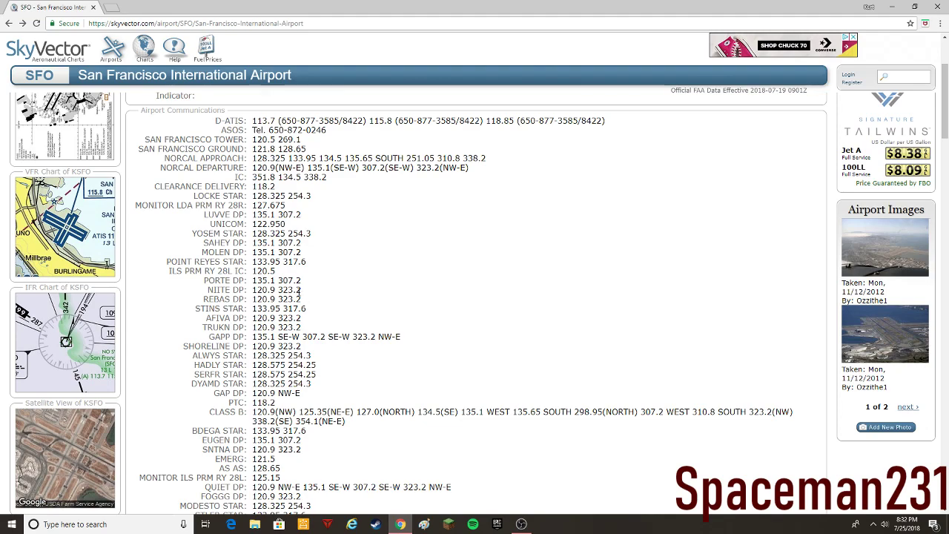
scroll(299, 292, "up", 2)
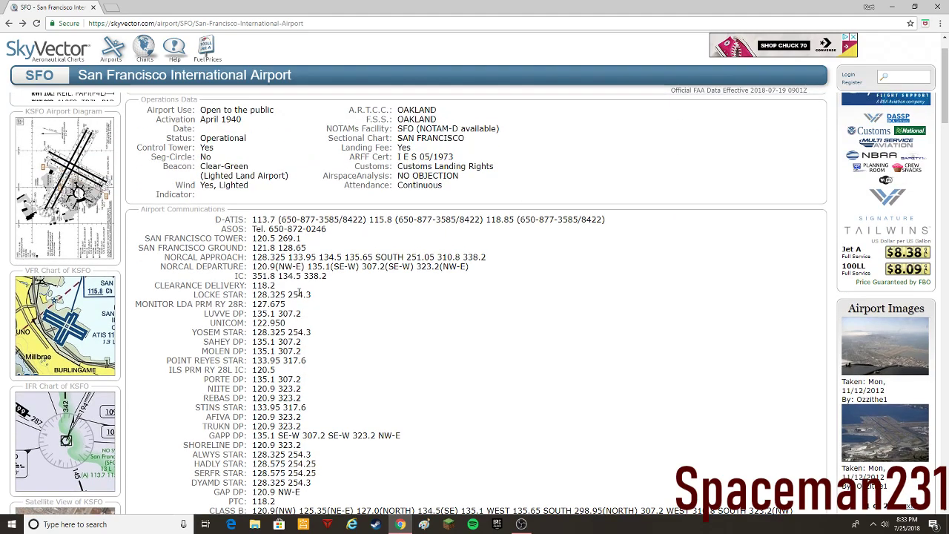
scroll(299, 292, "down", 3)
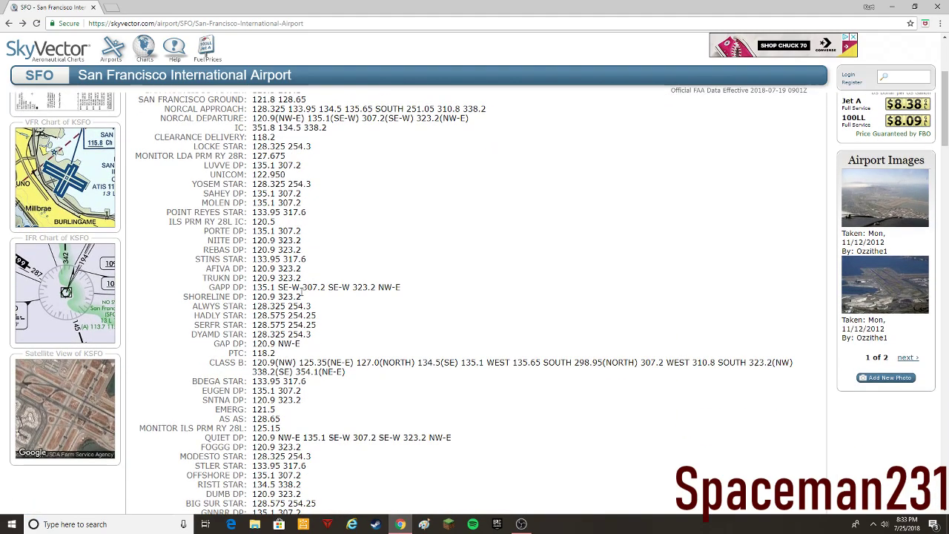
scroll(301, 291, "down", 9)
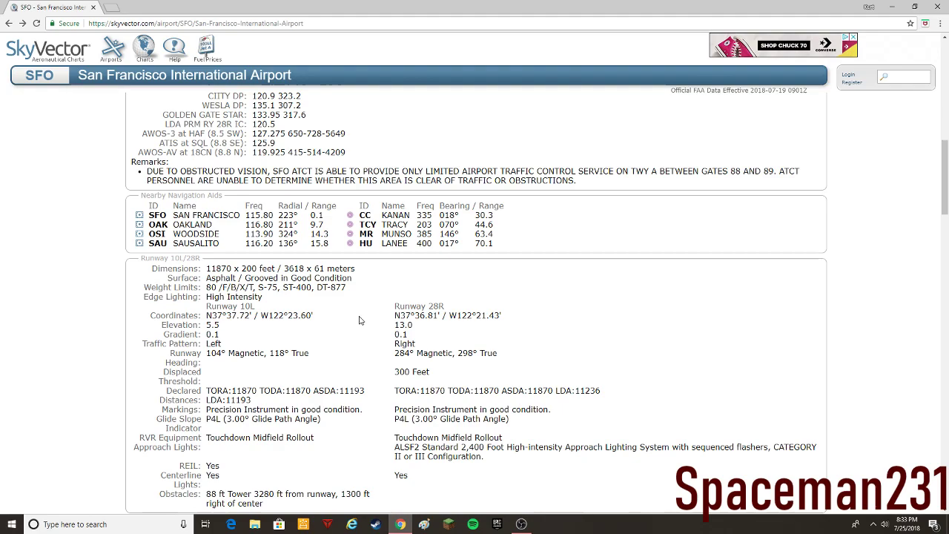
scroll(362, 319, "down", 7)
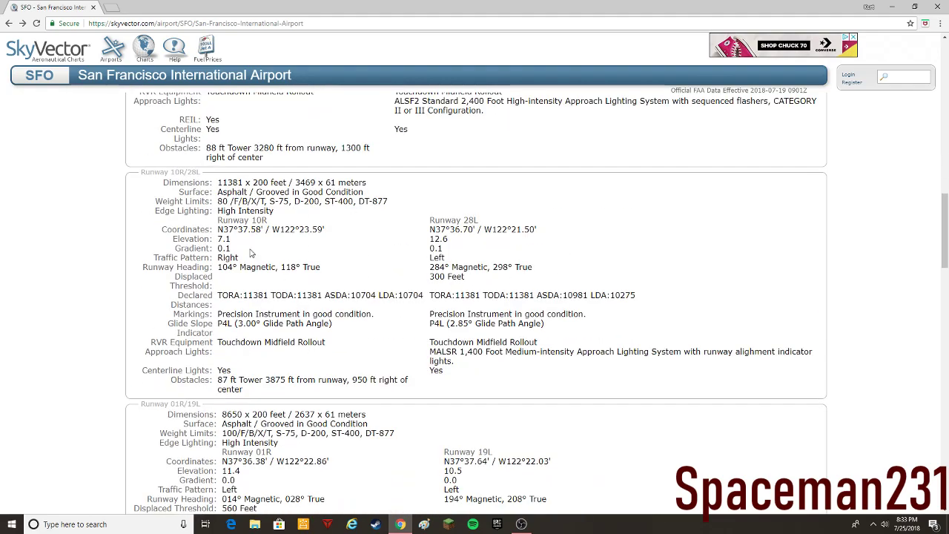
scroll(289, 211, "down", 10)
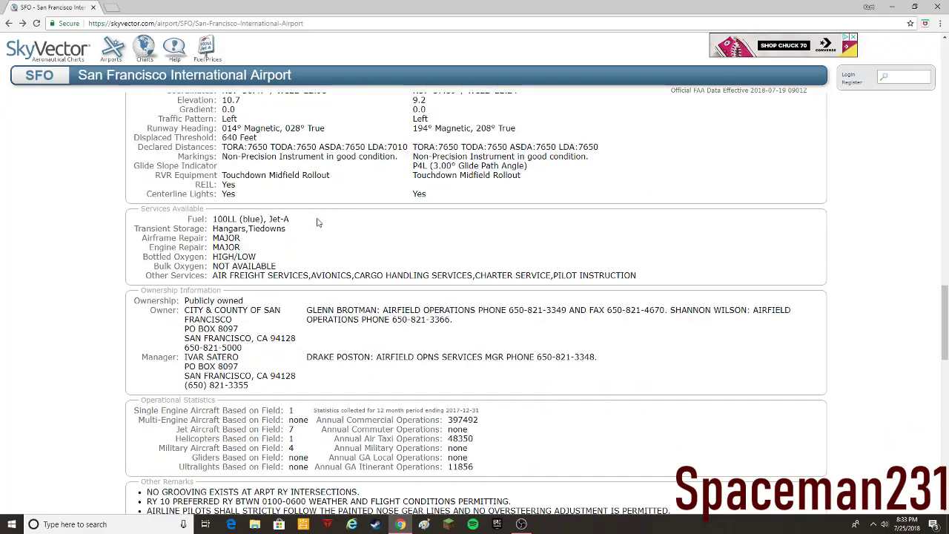
scroll(317, 222, "down", 1)
scroll(238, 327, "up", 13)
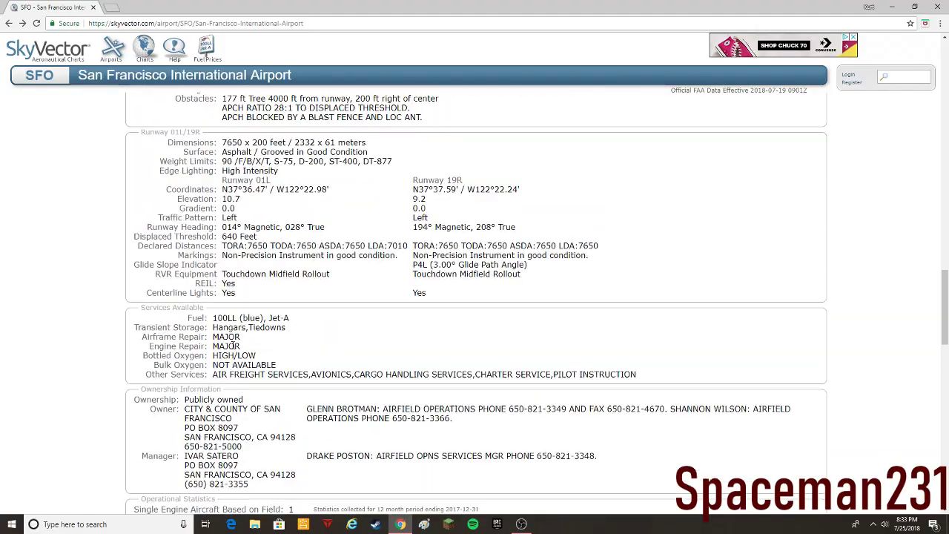
scroll(238, 327, "up", 15)
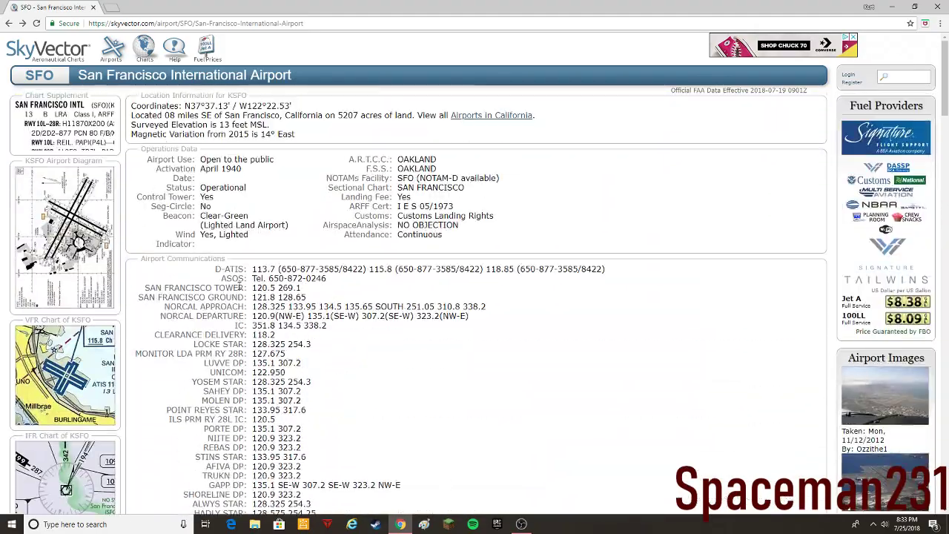
left_click(9, 23)
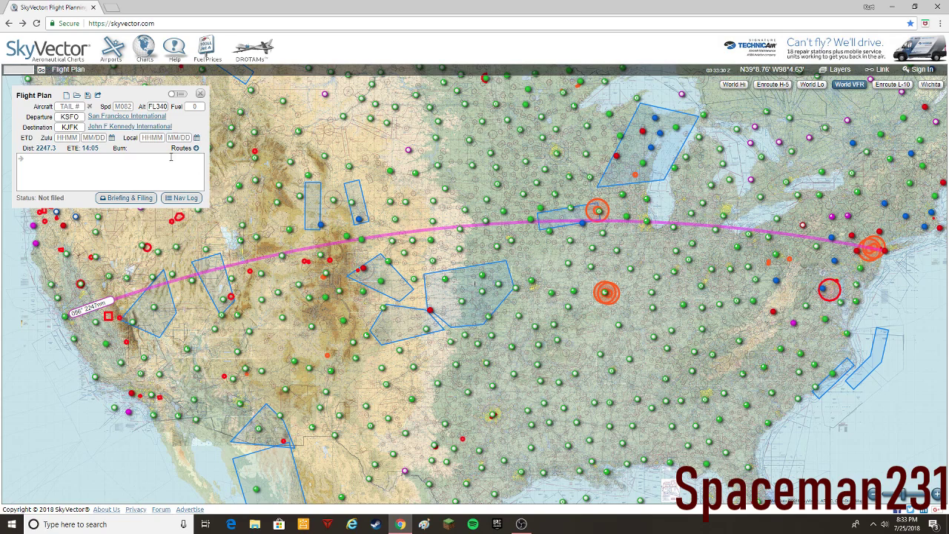
mouse_move(170, 126)
Google 'fuelplanner' from a new browser tab.
left_click(110, 9)
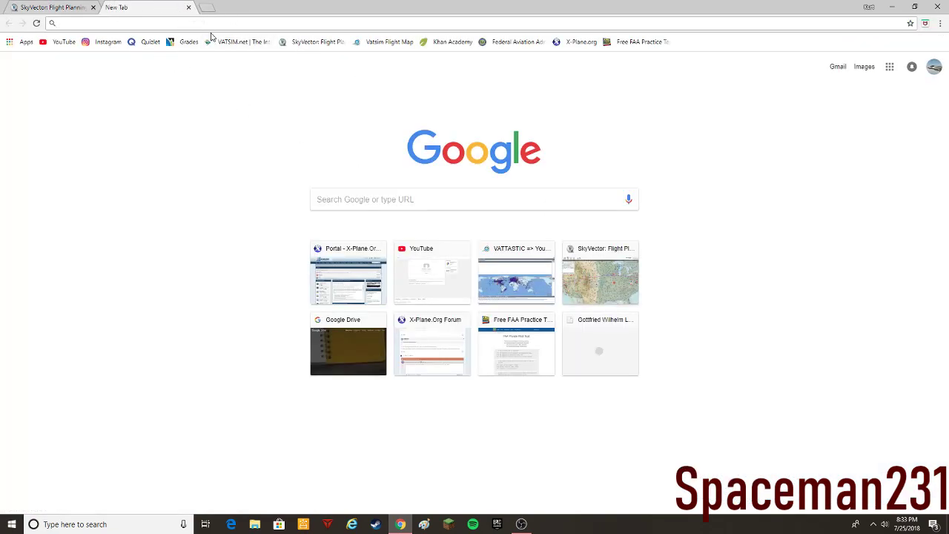
type("fuel")
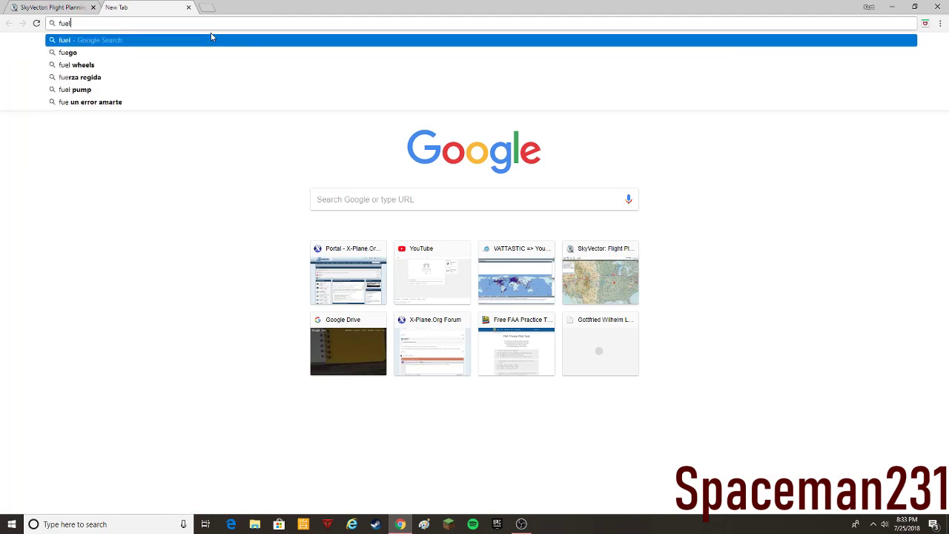
type("planner")
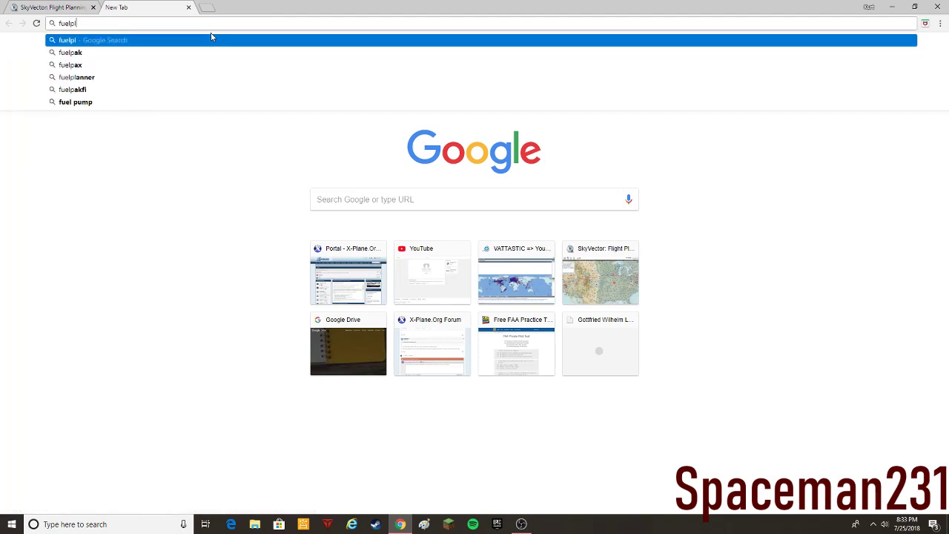
left_click(205, 37)
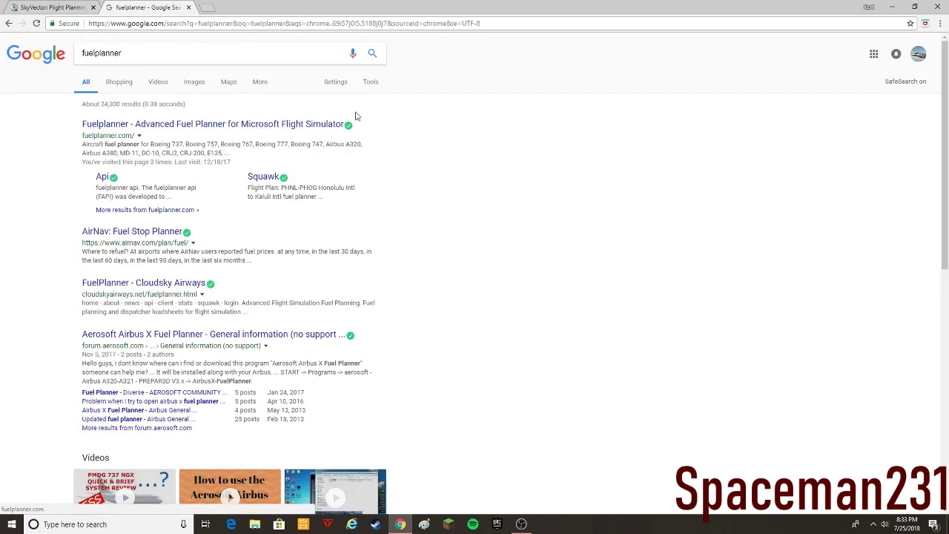
mouse_move(352, 130)
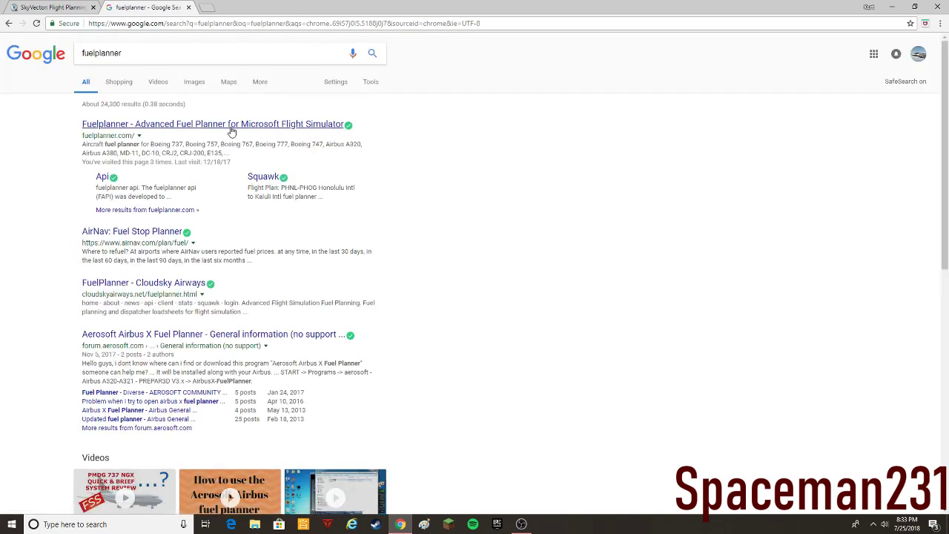
Open FuelPlanner and select the Boeing 737-800 (XP11 Zibo 3.26) aircraft type.
left_click(286, 131)
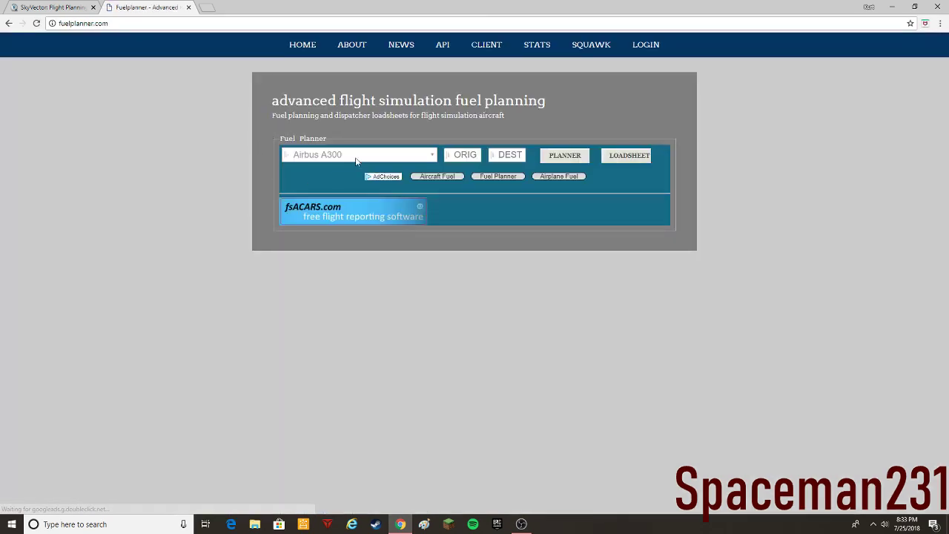
left_click(432, 159)
scroll(407, 185, "down", 15)
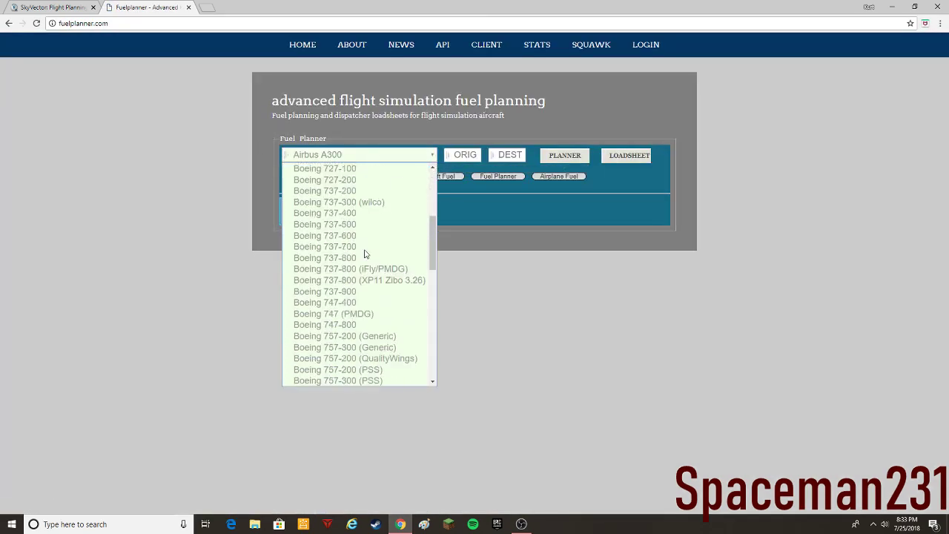
scroll(367, 317, "up", 15)
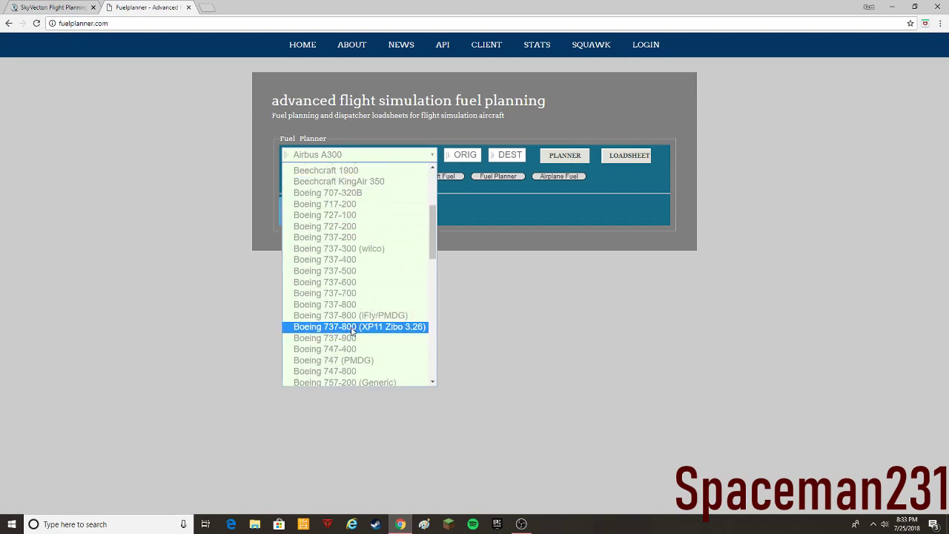
left_click(352, 327)
Enter KSFO as origin and KJFK as destination, then generate the loadsheet.
left_click(466, 155)
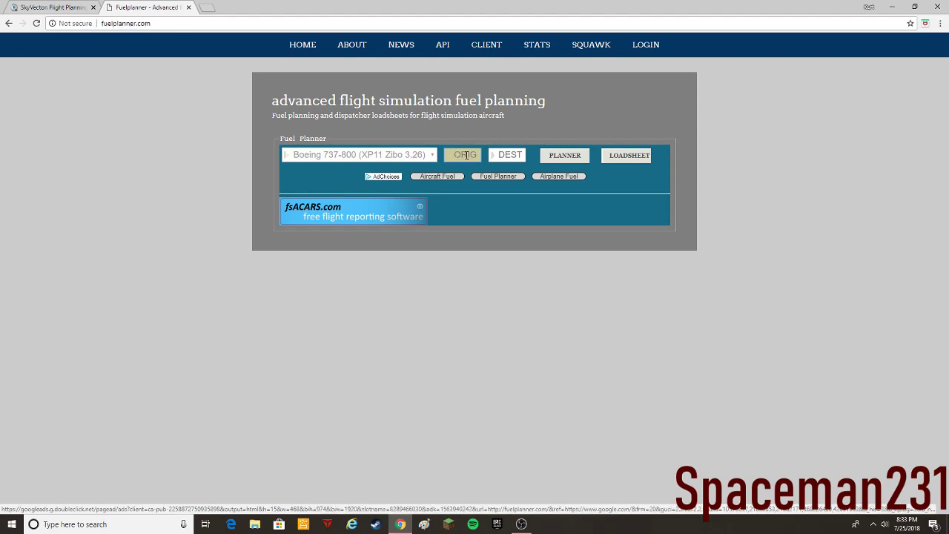
type("K")
left_click(500, 157)
type("K")
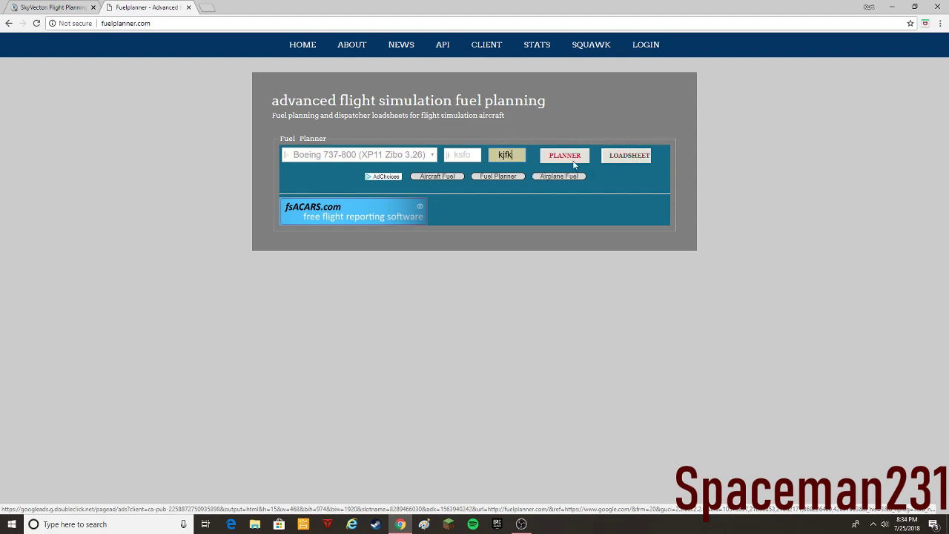
left_click(639, 158)
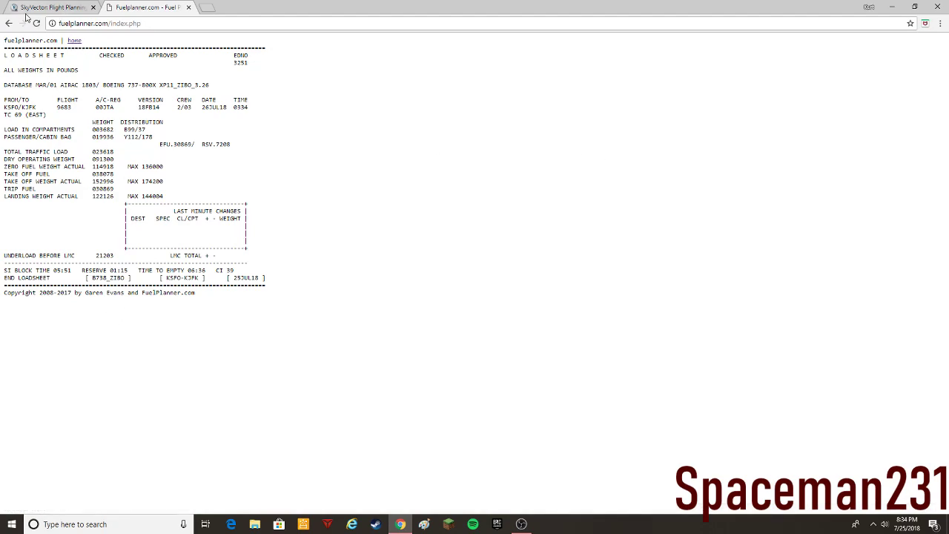
Close the FuelPlanner tab to return to the SkyVector KSFO–KJFK flight plan.
left_click(189, 7)
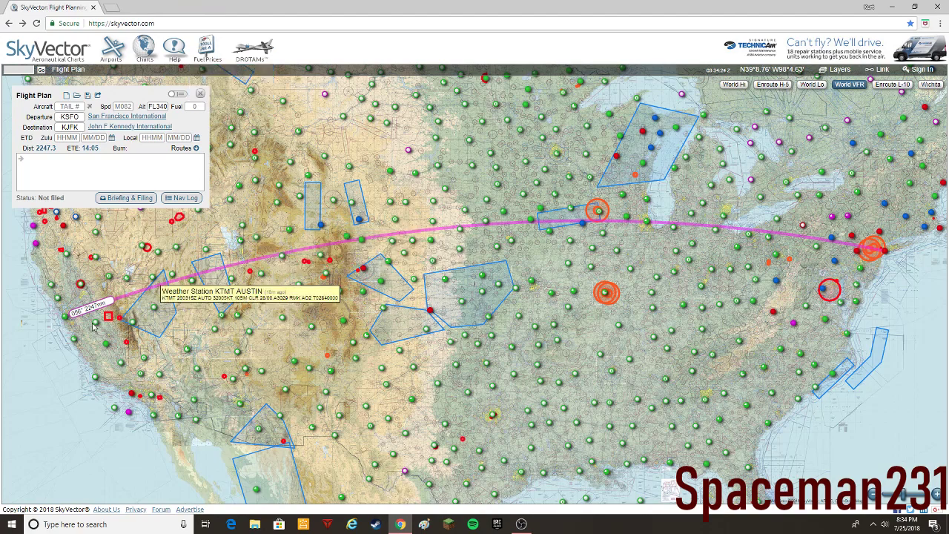